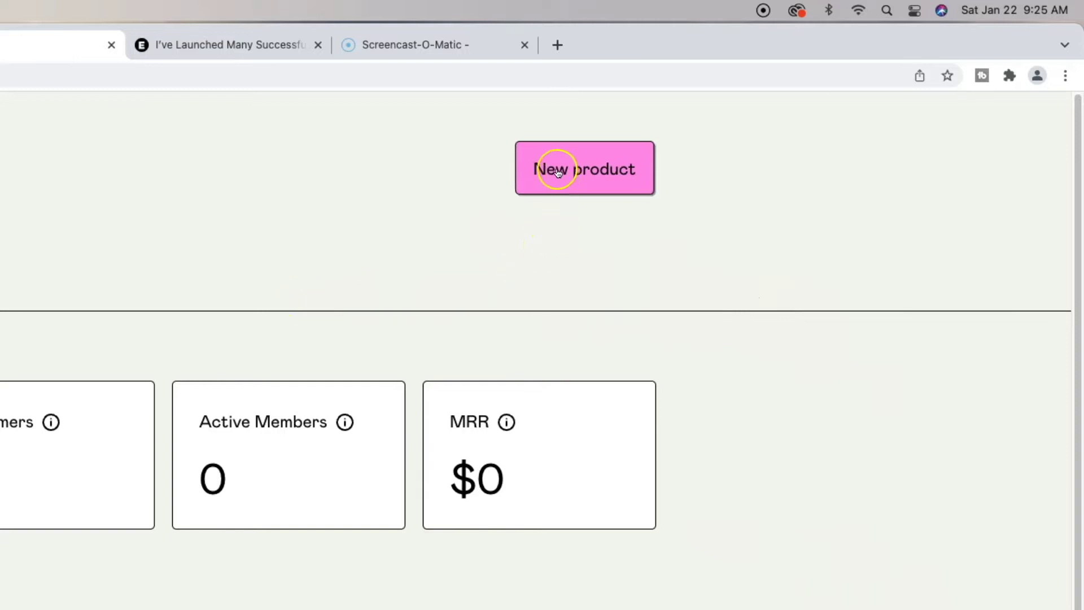
Step: Start a new product from the dashboard to reach the 'What are you creating?' form
click(610, 167)
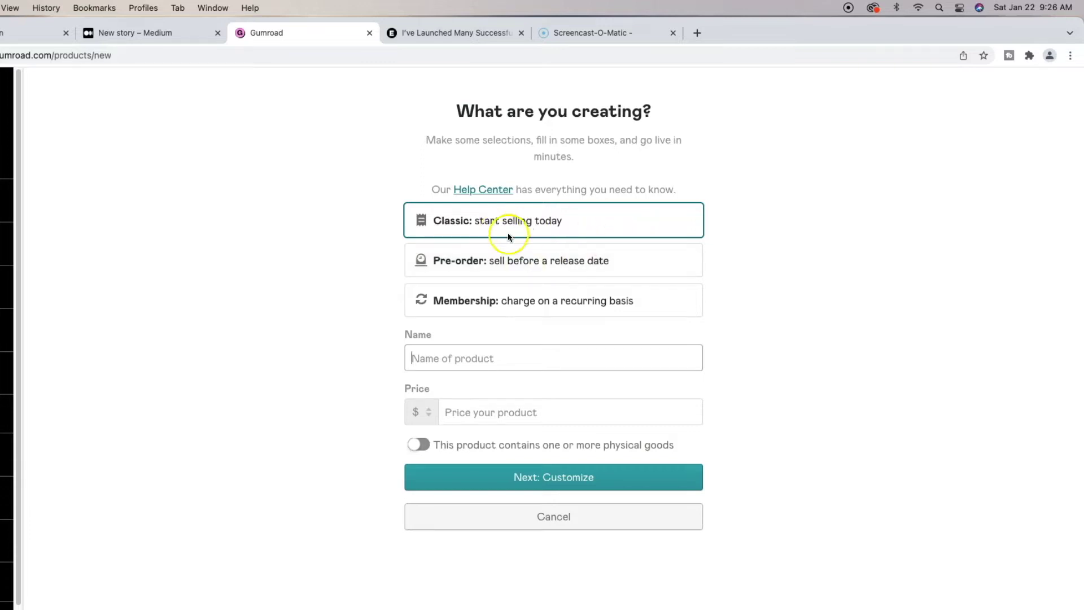
Step: Name the classic product 'My Course' and set its price to $499
click(515, 360)
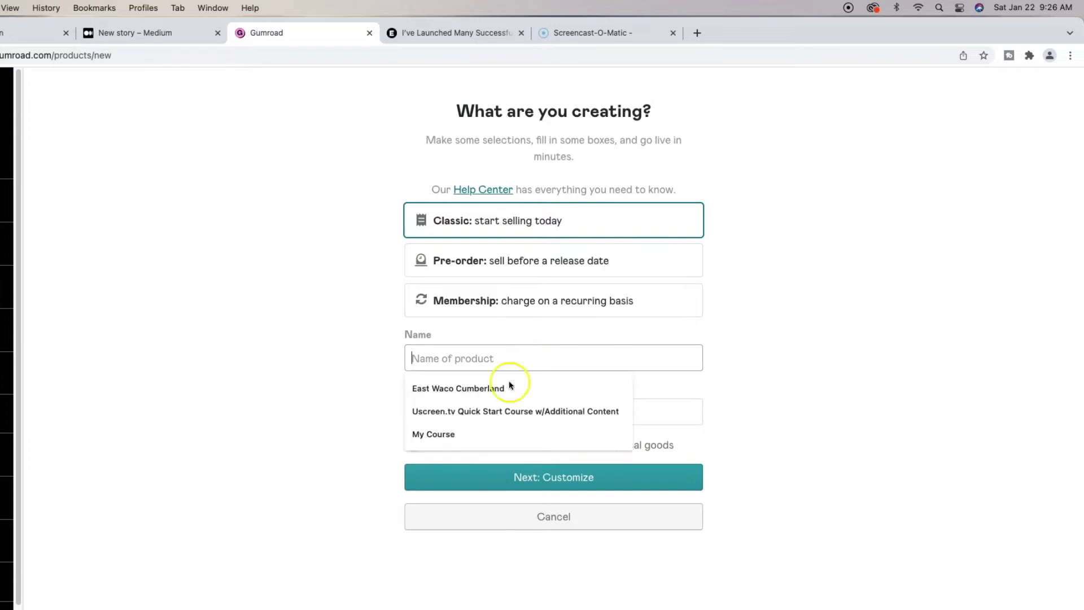
click(434, 434)
click(521, 409)
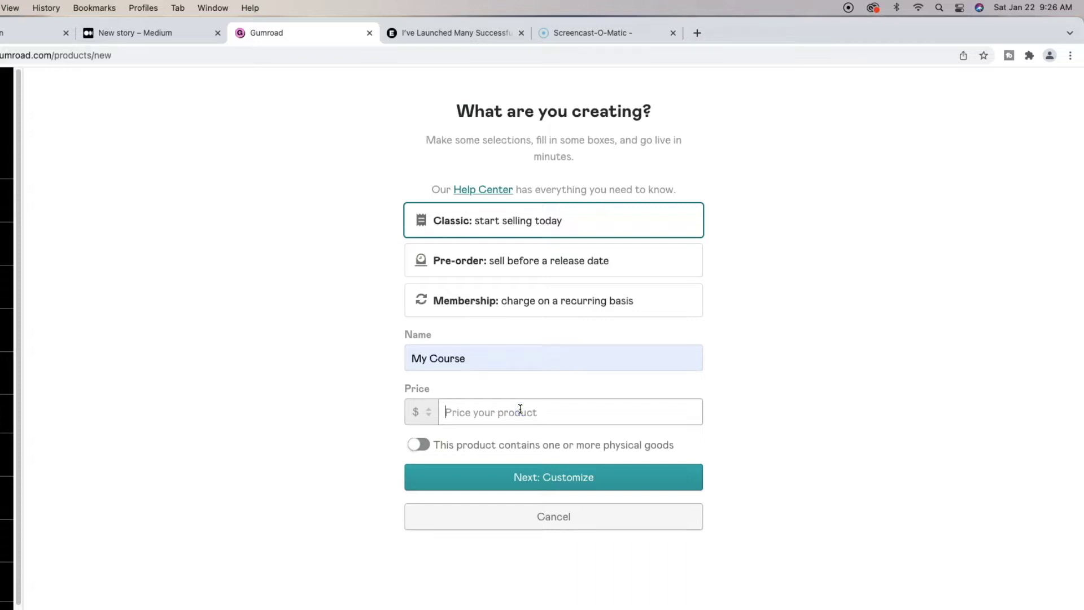
text(499)
Step: Create the $499 My Course product and scroll through its new edit page
click(571, 484)
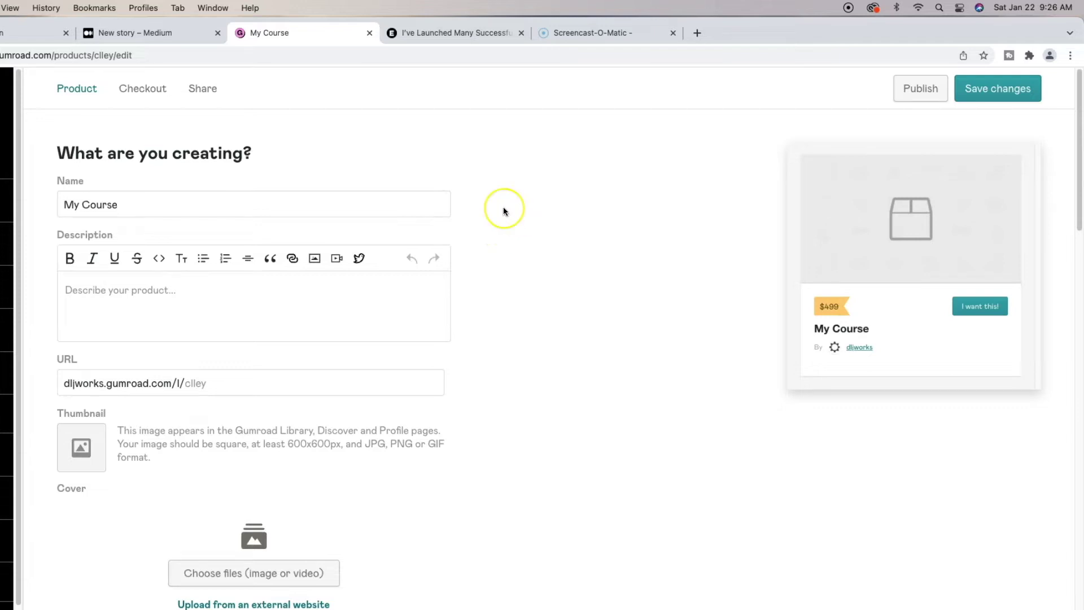
scroll(503, 210, down, 9)
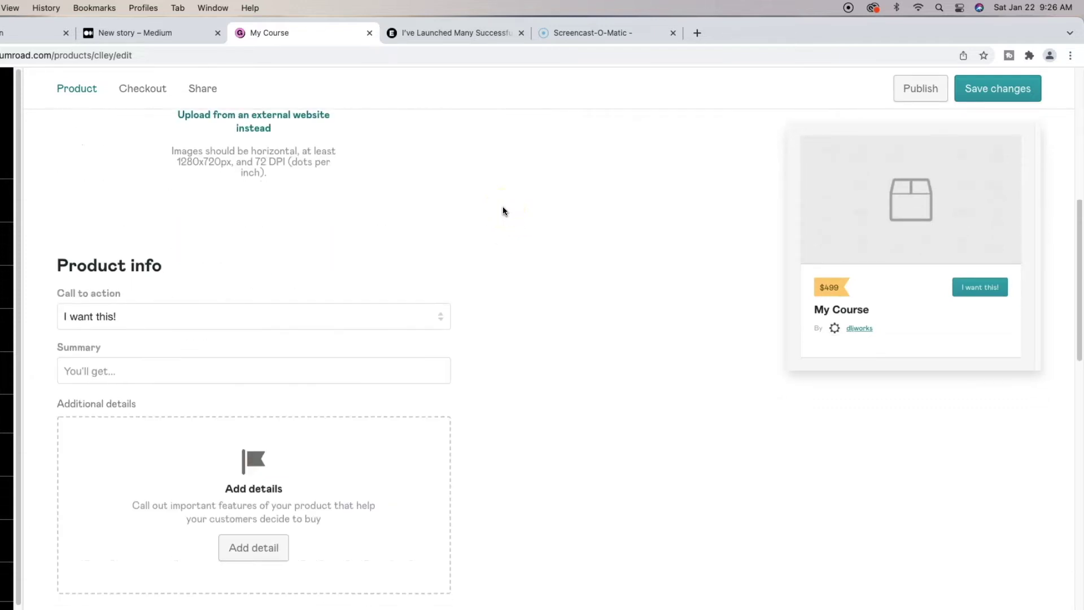
scroll(502, 210, down, 3)
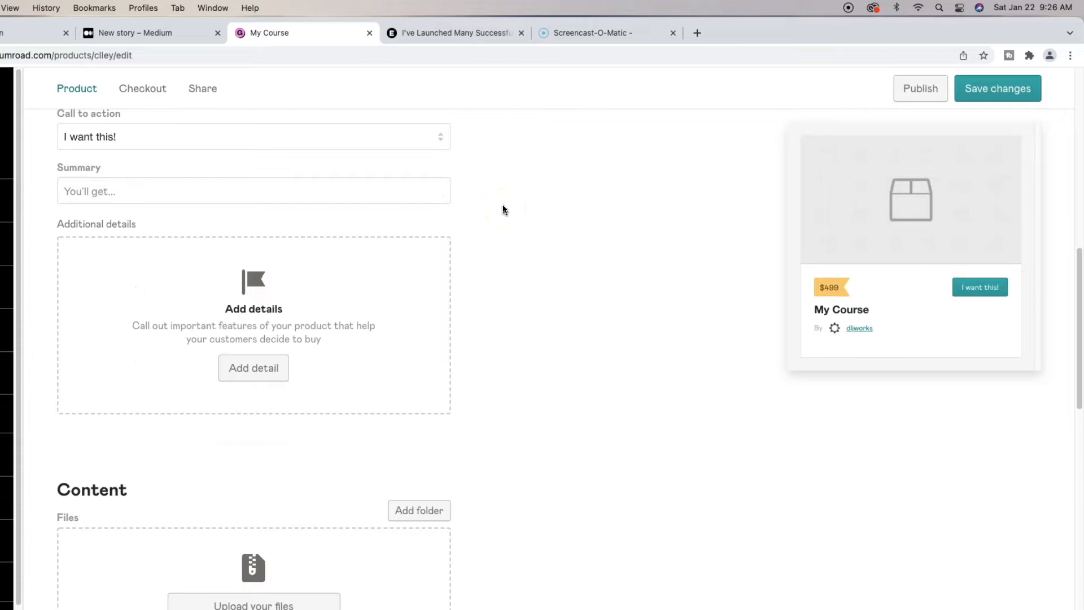
scroll(524, 235, down, 7)
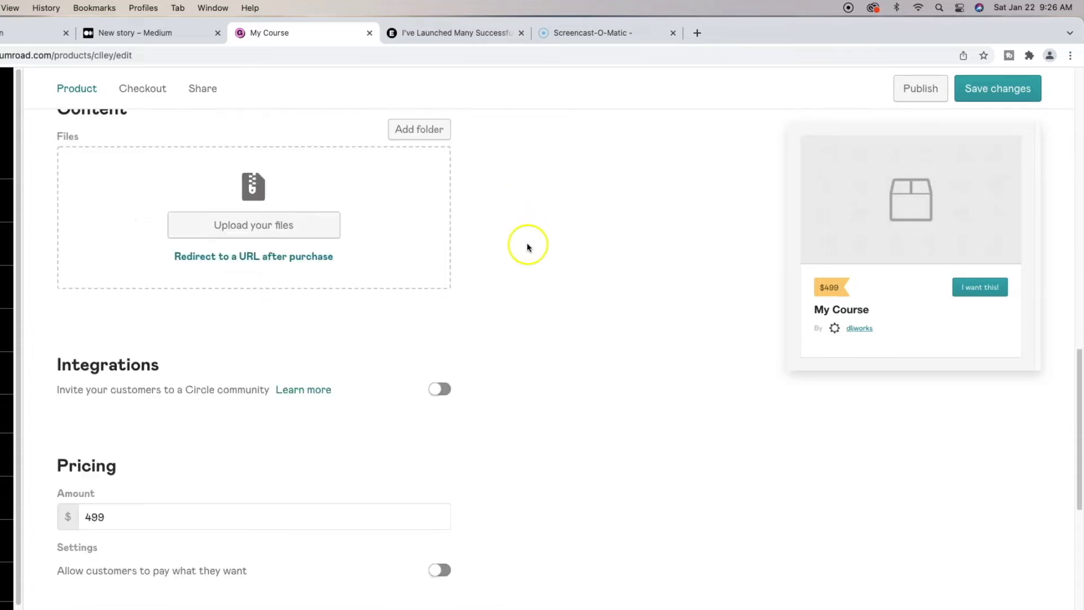
scroll(532, 281, up, 1)
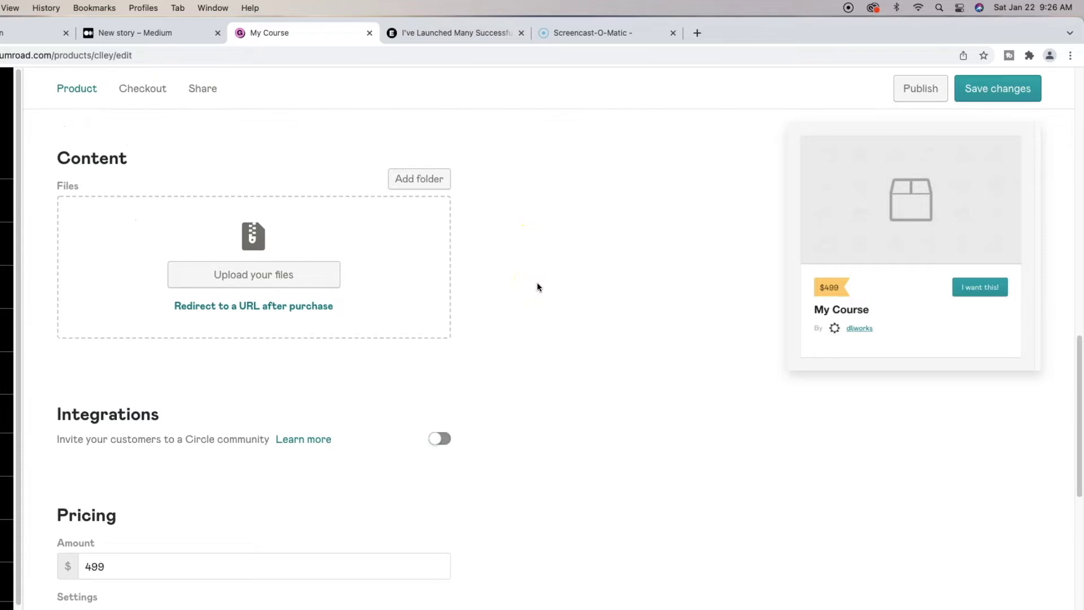
scroll(519, 412, up, 3)
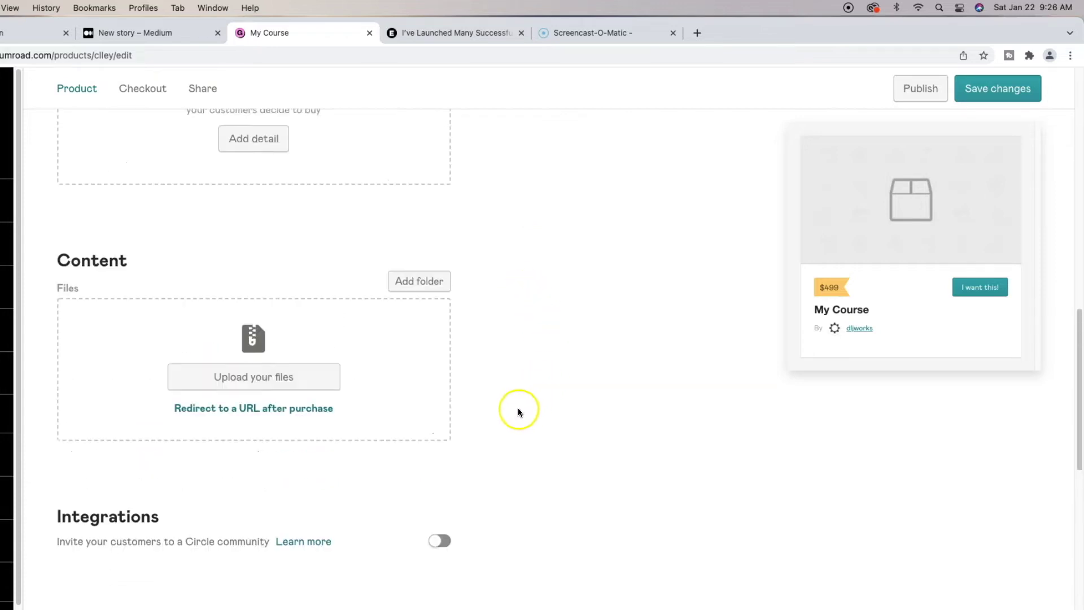
scroll(518, 412, up, 2)
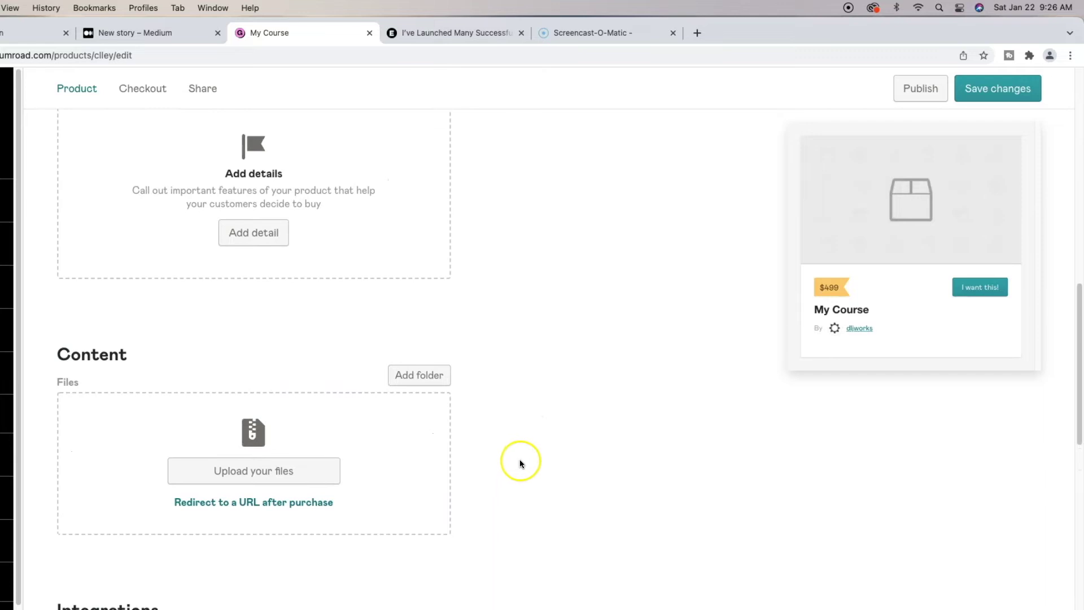
scroll(520, 461, up, 10)
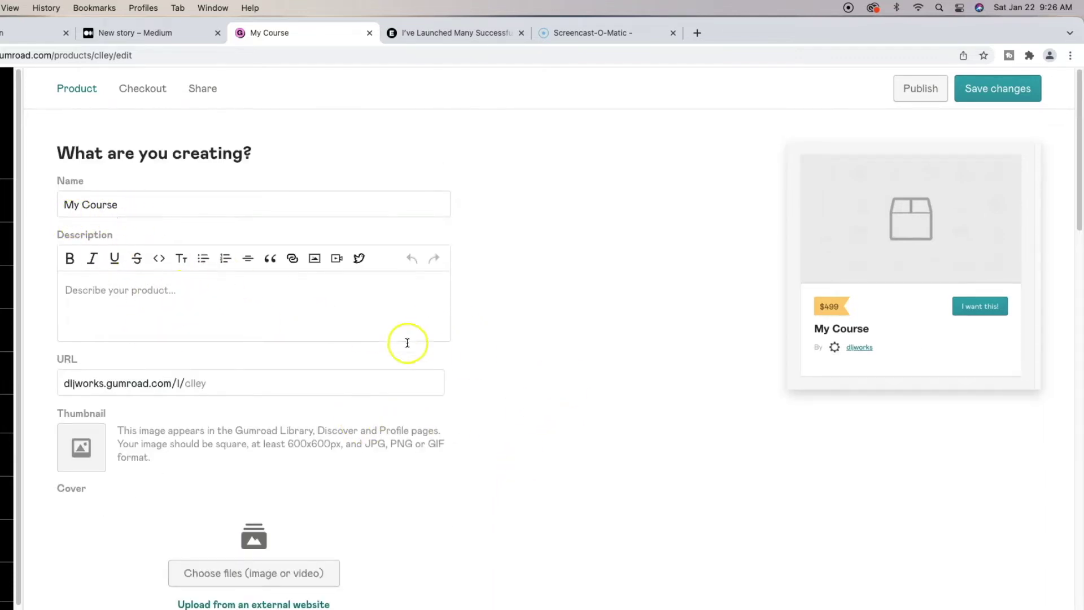
Step: Scroll down to the Content section with its empty file area, Integrations and Pricing
scroll(407, 339, down, 2)
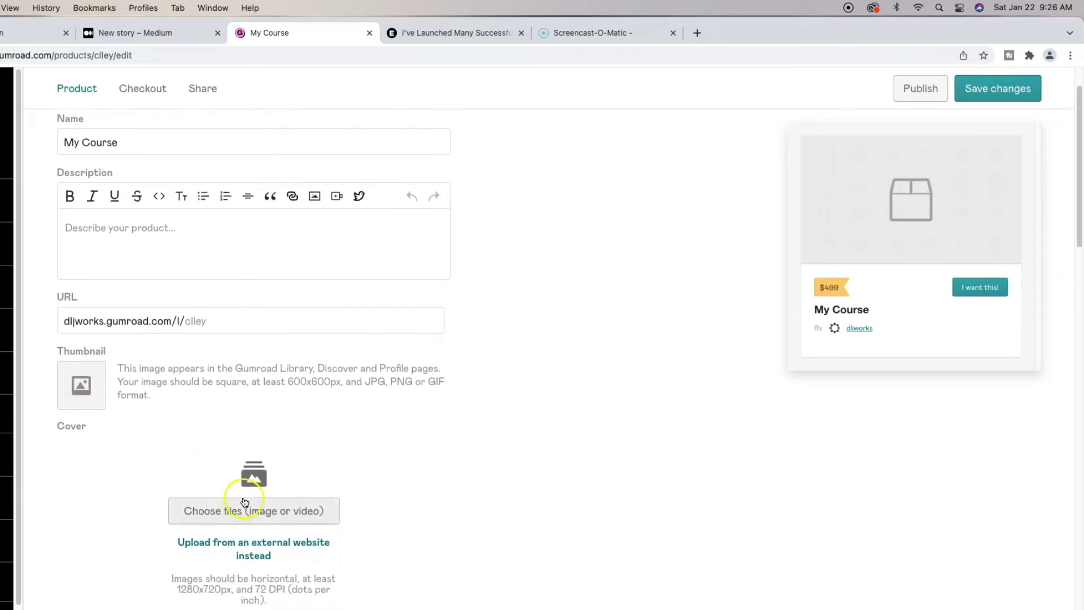
scroll(386, 412, down, 7)
scroll(430, 408, up, 6)
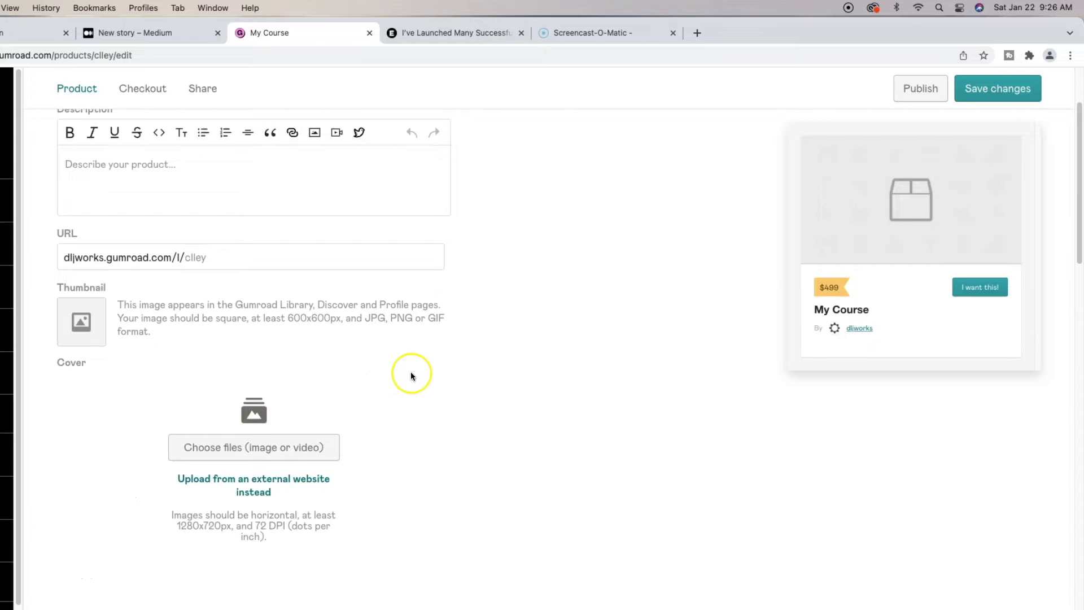
scroll(411, 372, down, 4)
scroll(415, 352, down, 1)
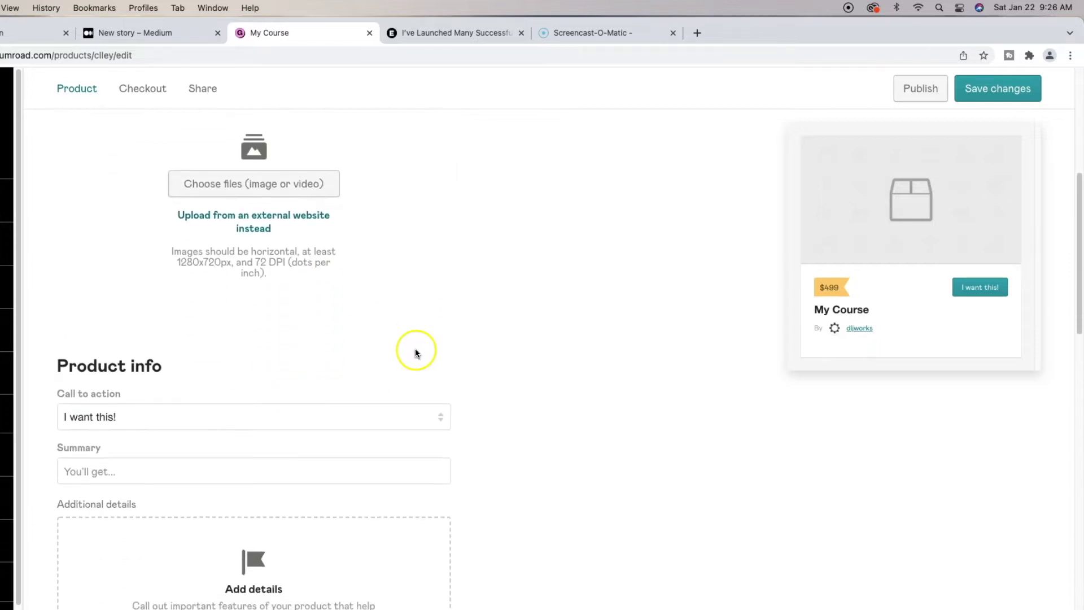
scroll(516, 345, down, 2)
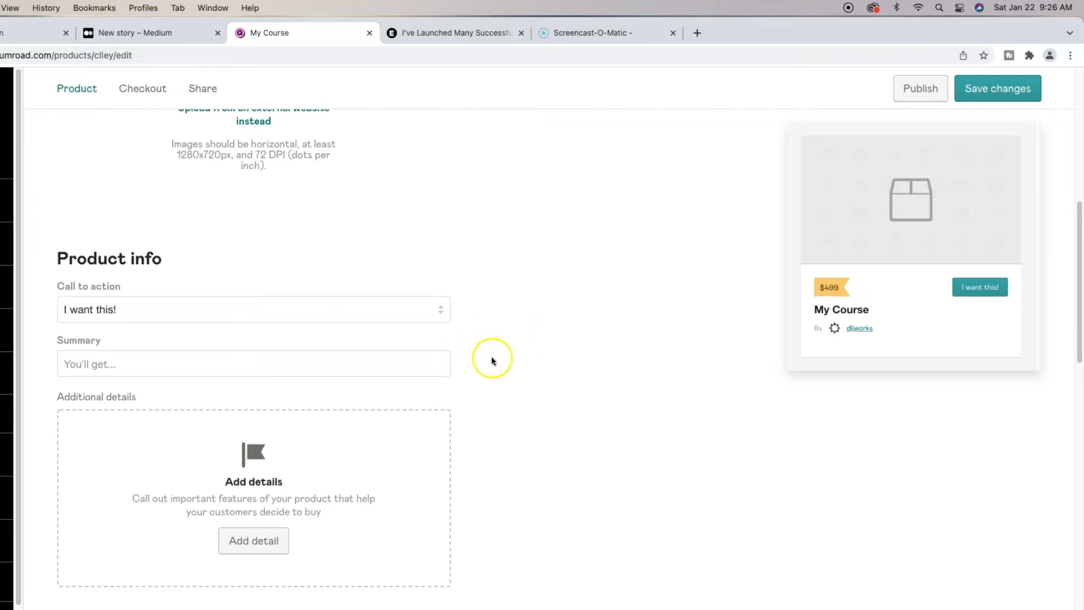
scroll(492, 357, down, 4)
scroll(493, 354, down, 2)
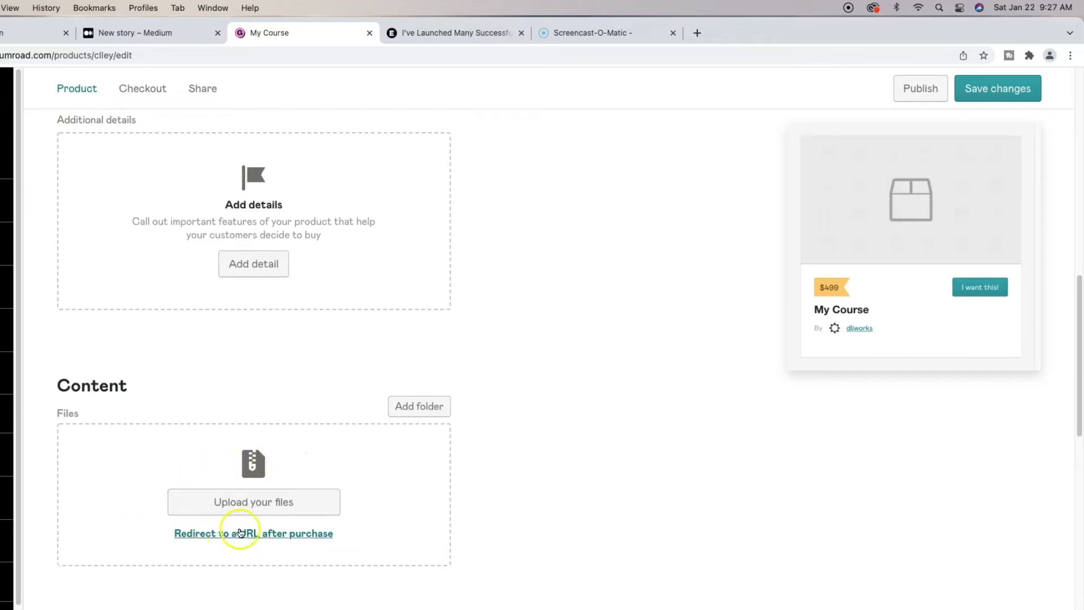
scroll(488, 452, down, 3)
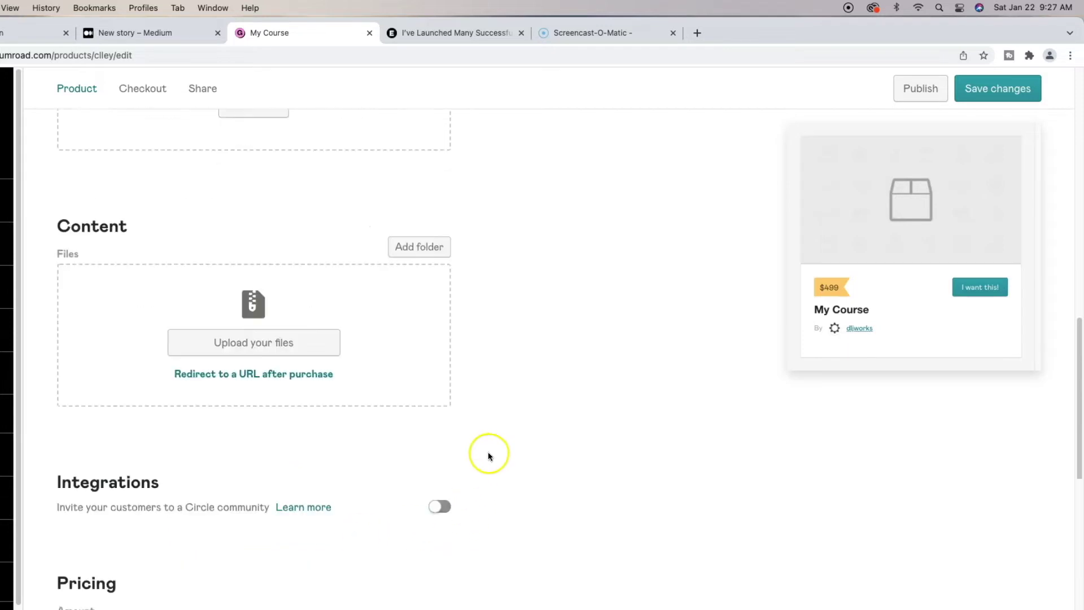
Step: From the content upload options, create a folder titled 'Course 1: Opening a file'
click(315, 344)
scroll(315, 346, down, 2)
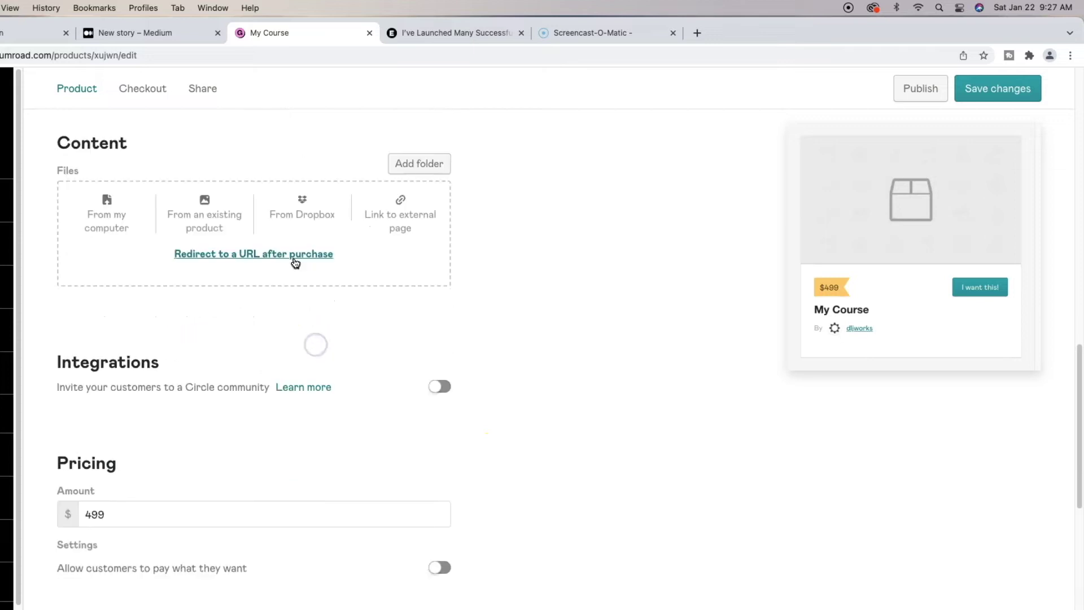
click(425, 163)
click(351, 80)
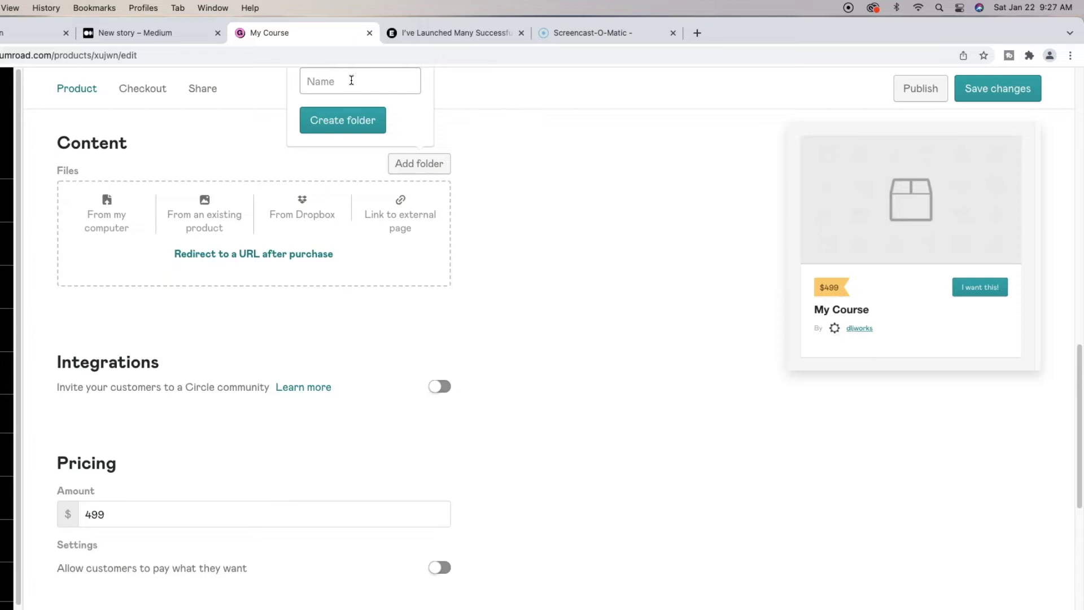
text(Course 1: Opening a file)
click(340, 118)
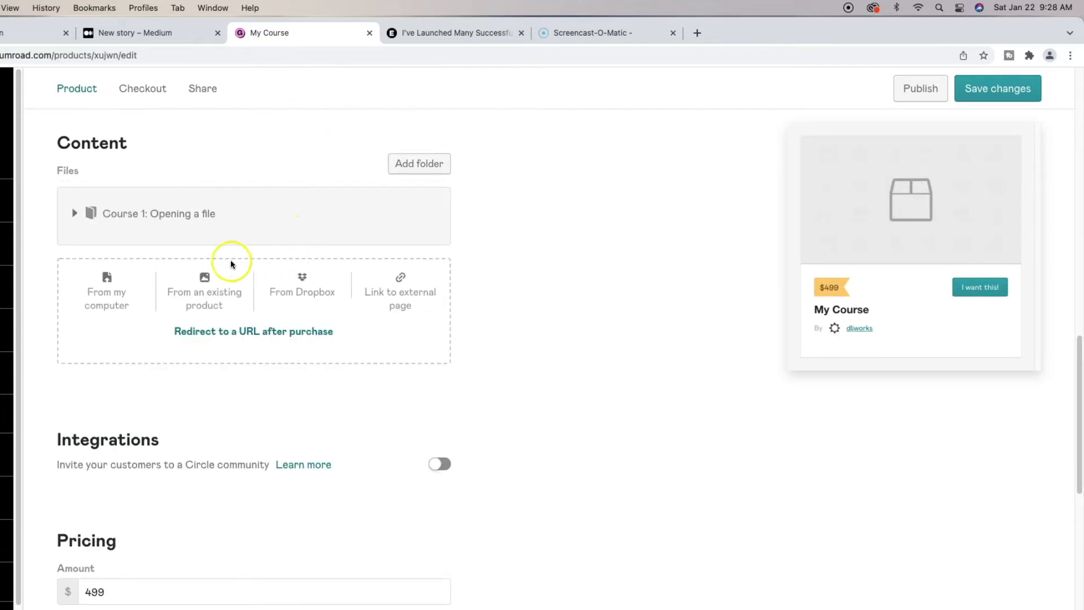
Step: Upload the 4.1 MB no-eating-or-dringking .mov video from the computer
click(103, 283)
click(405, 215)
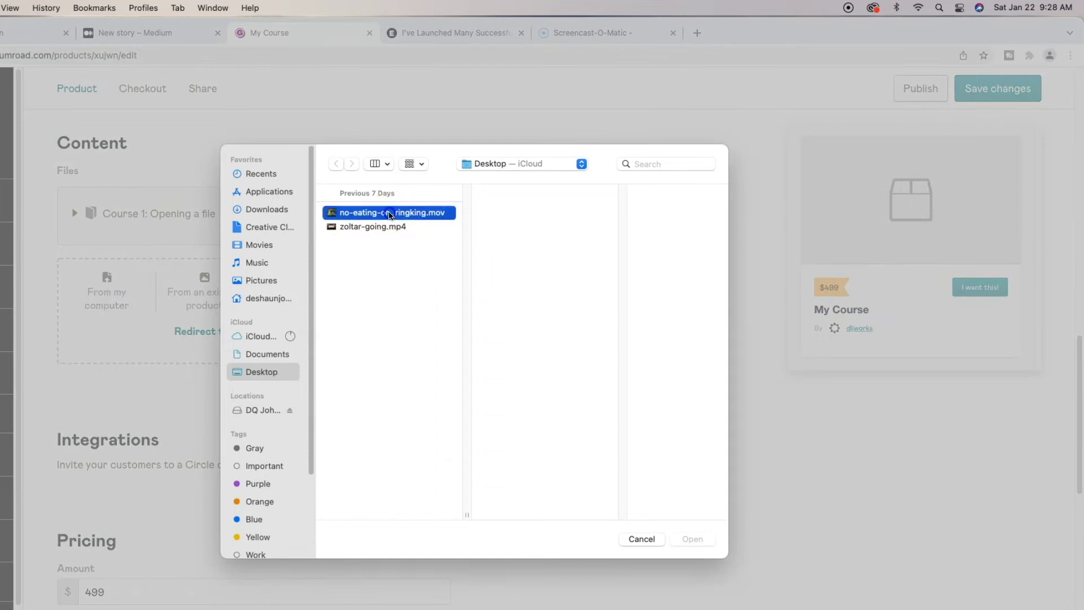
click(692, 538)
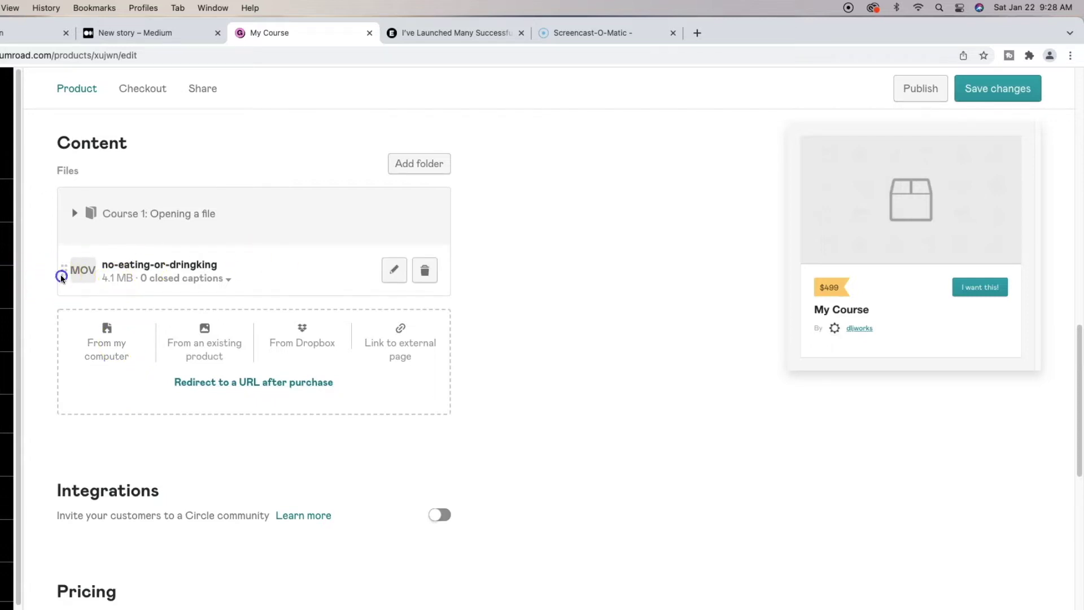
drag(60, 275, 36, 293)
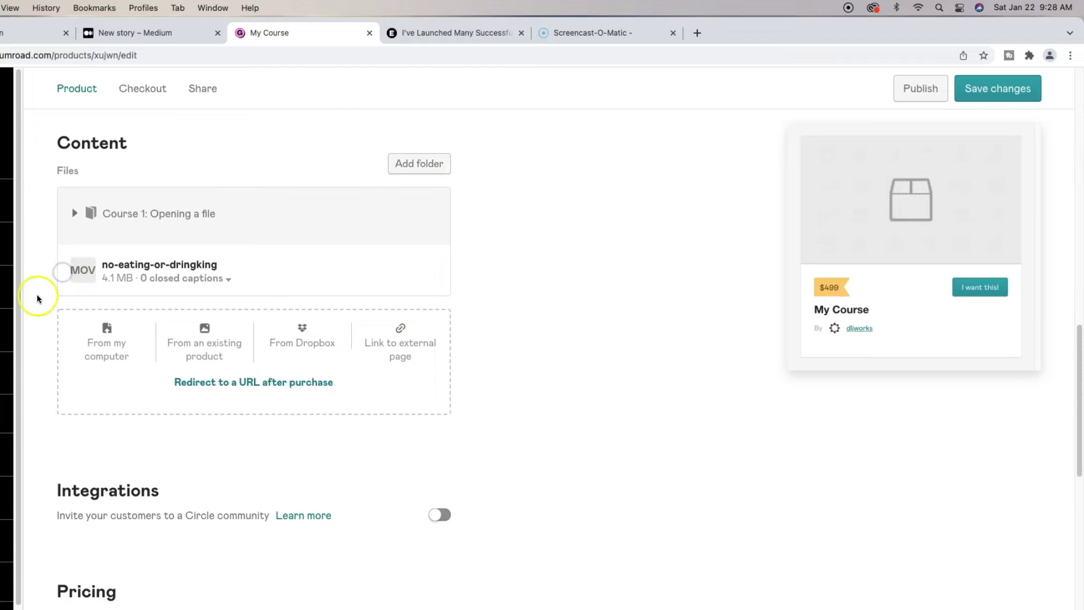
Step: Create a second content folder titled 'Course 2: Opening a window'
click(427, 162)
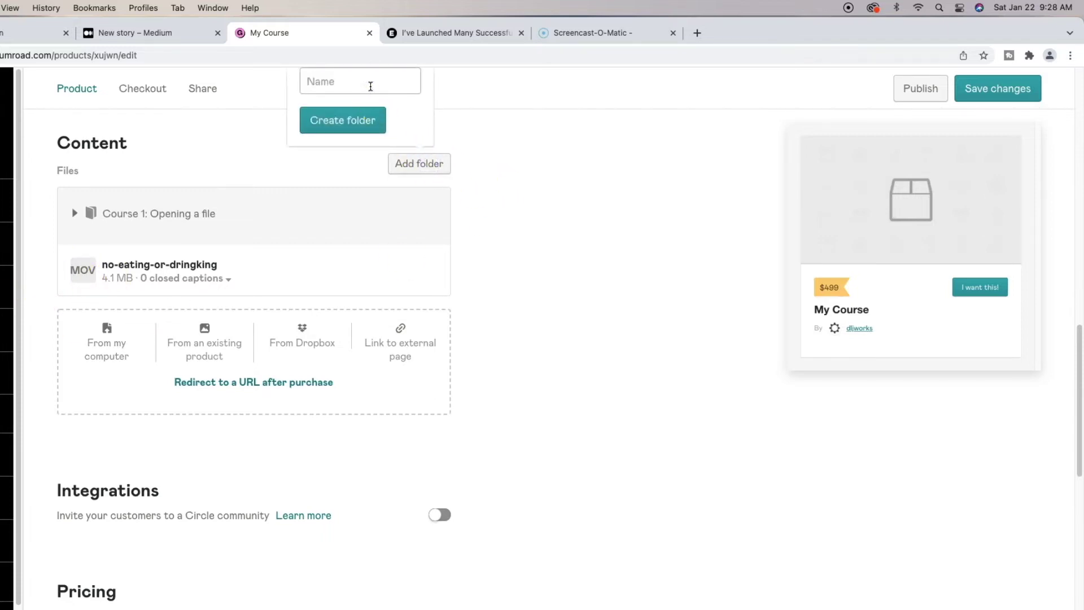
text(Course 2)
text(: Openin)
text(g a window)
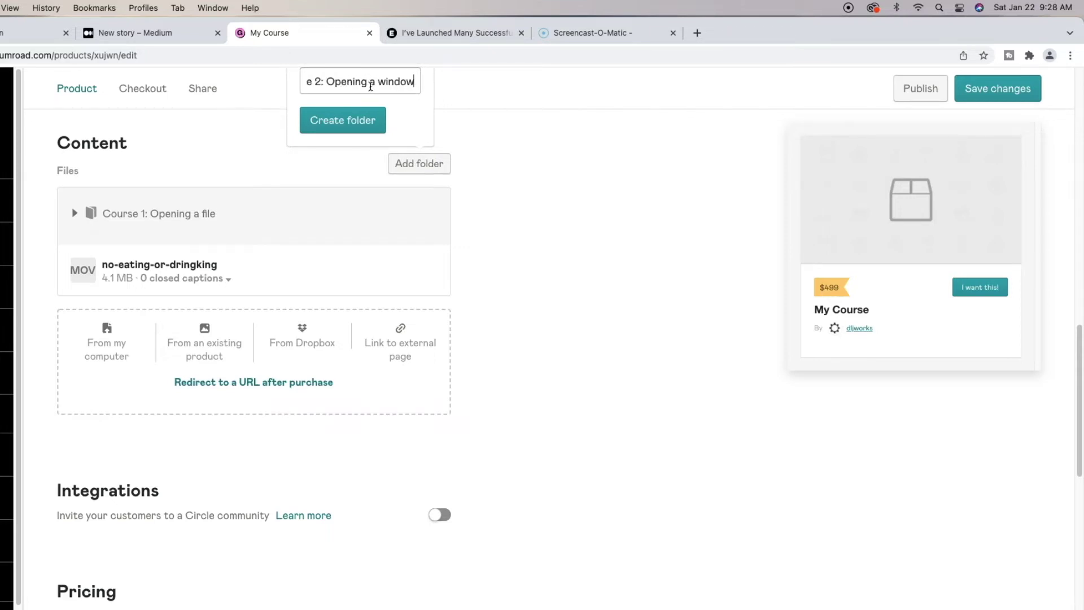
click(363, 126)
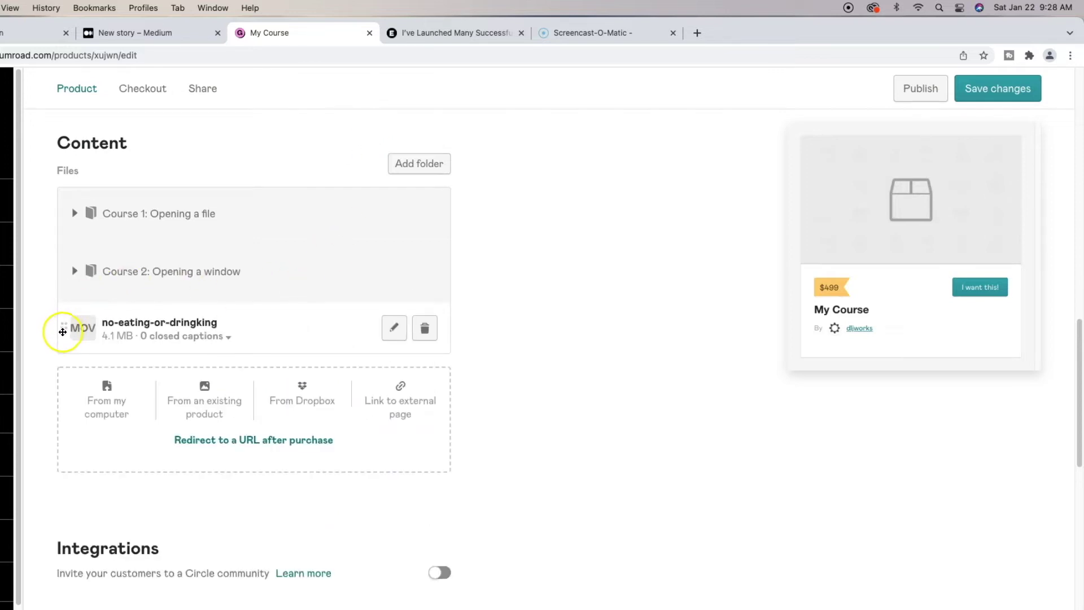
Step: Drag the no-eating-or-dringking video into Course 1 and expand that folder
drag(63, 330, 85, 234)
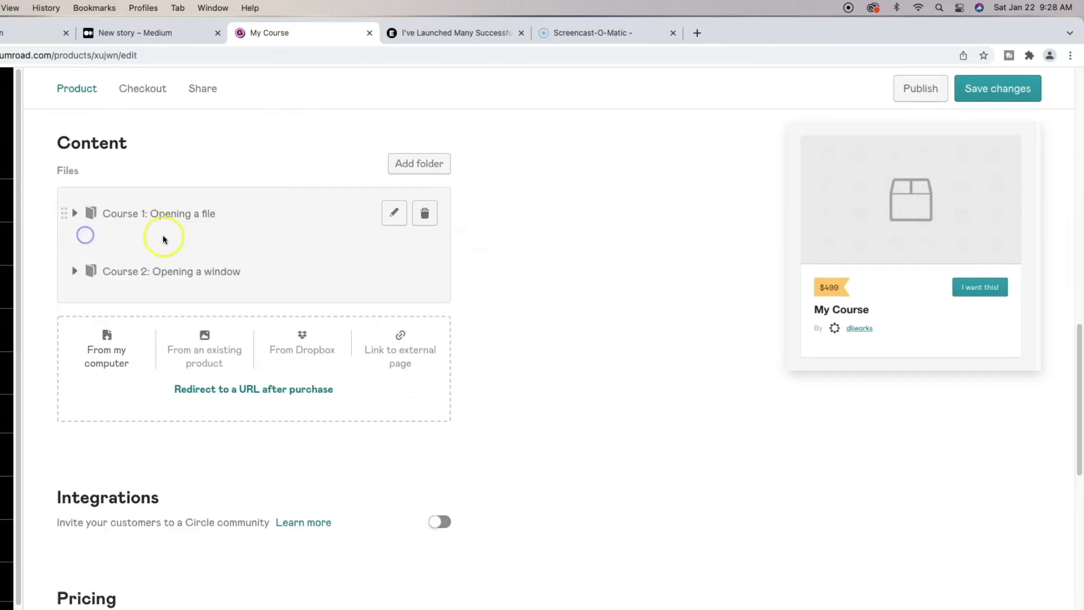
click(75, 213)
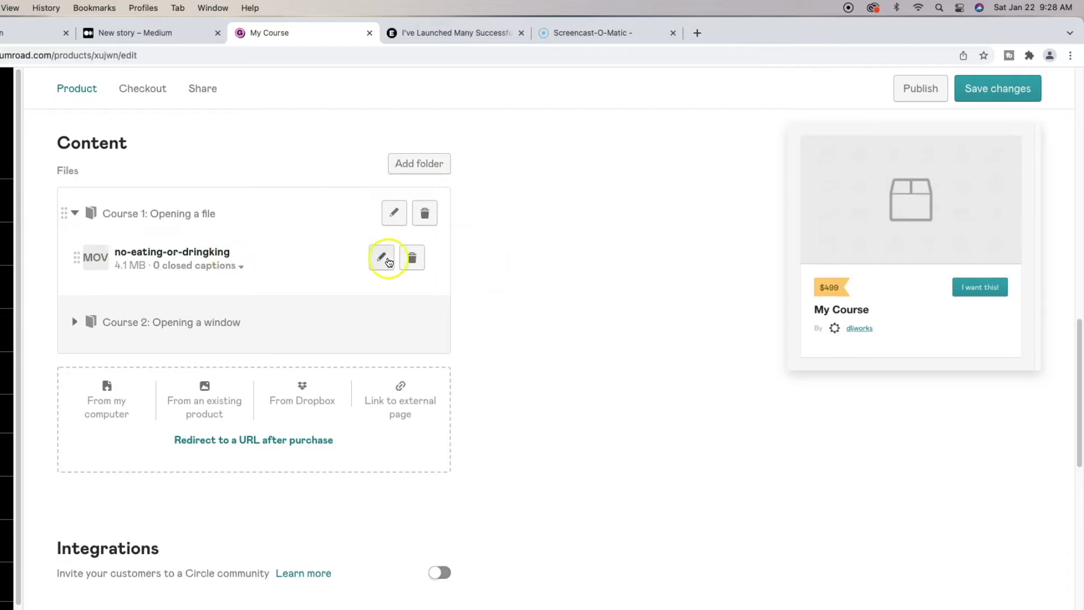
Step: Replace the Course 1 video's file name with 'A. Naming your file'
click(382, 257)
drag(246, 319, 97, 332)
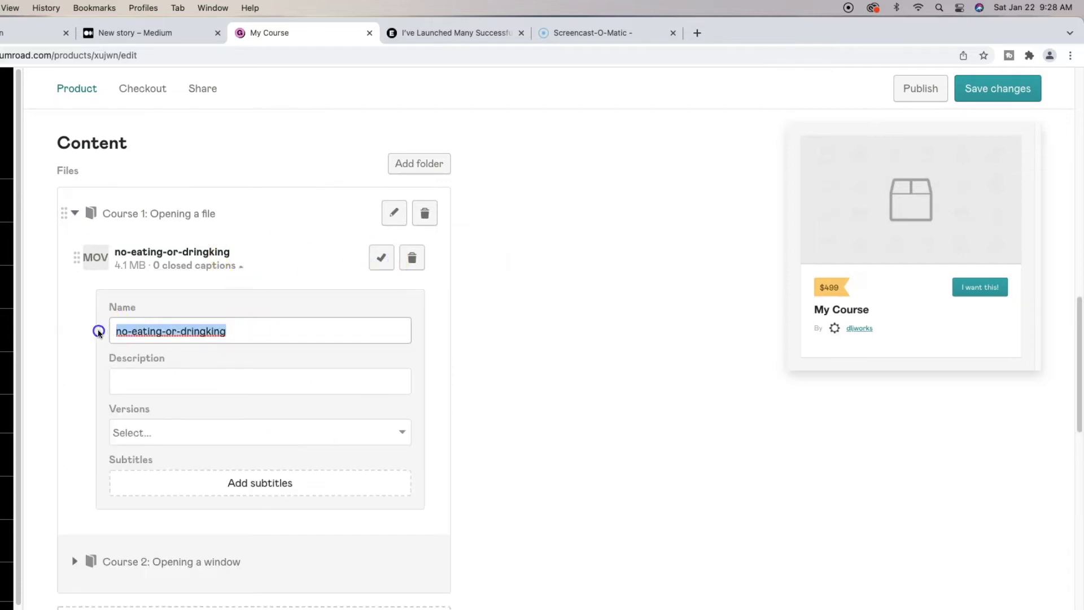
key(BackSpace)
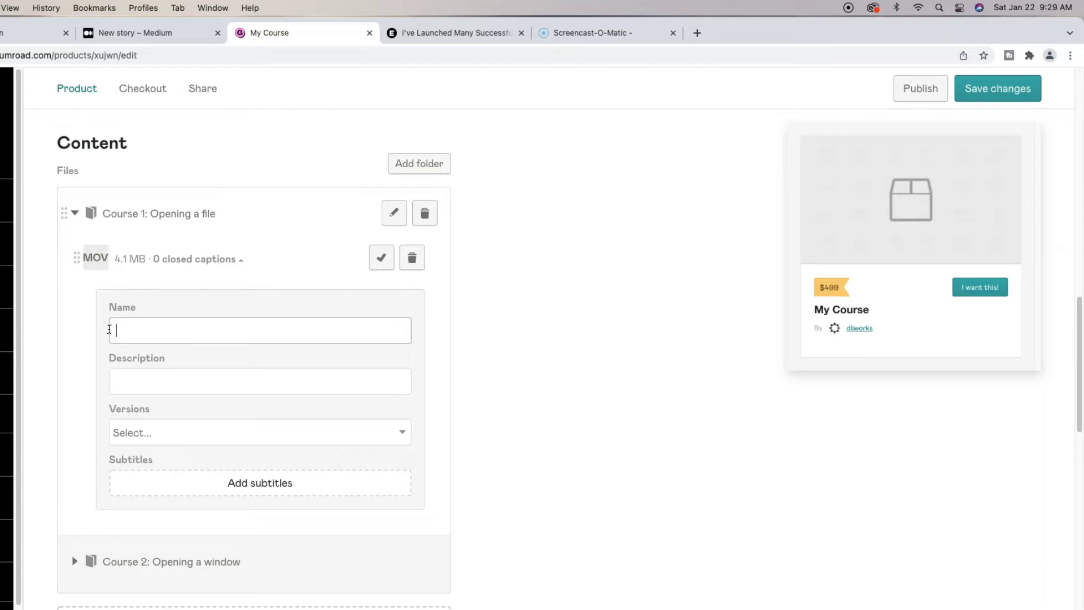
text(A)
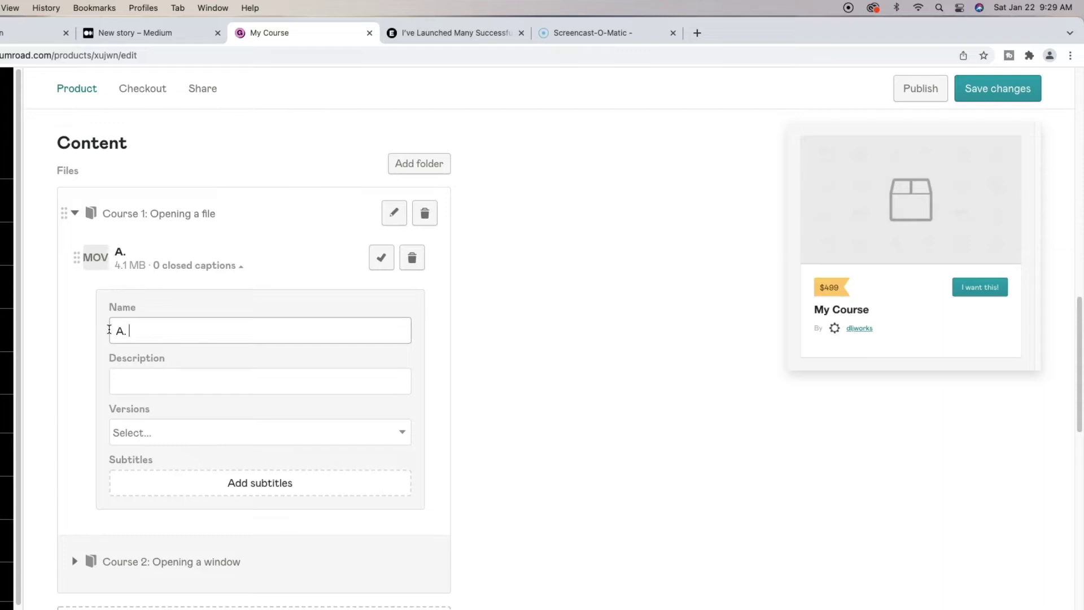
text(. Naming you)
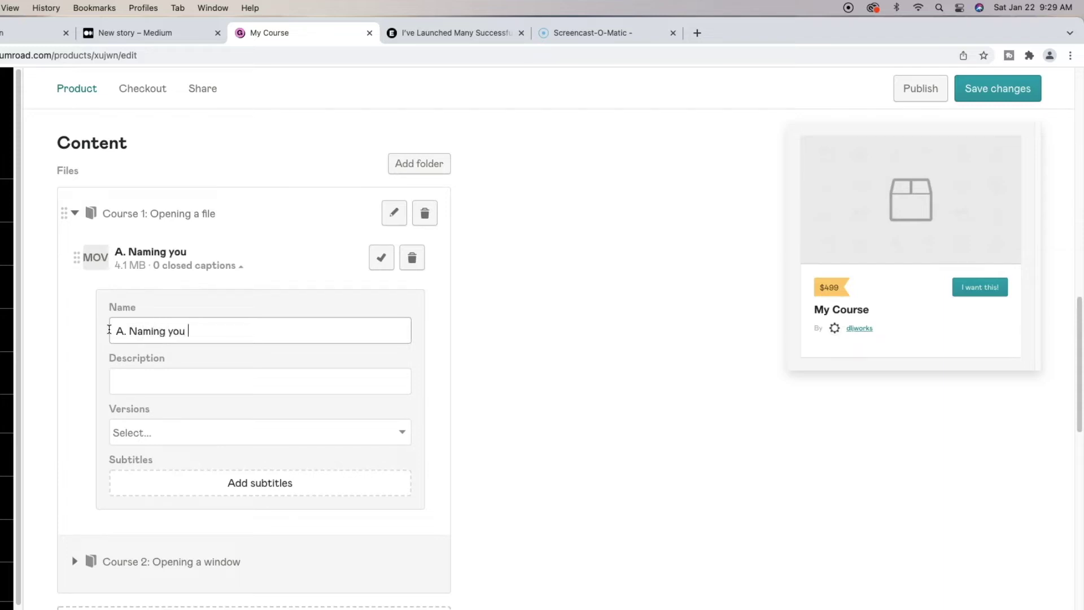
text(r file)
Step: Save the 'A. Naming your file' title and upload zoltar-going.mp4 from the computer
click(225, 302)
click(382, 258)
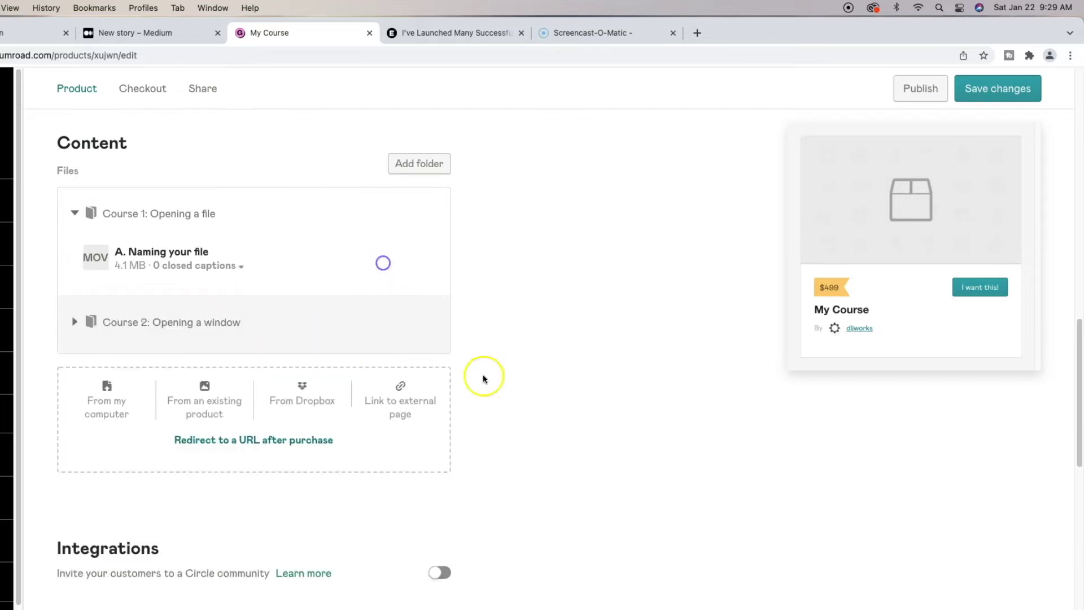
click(107, 415)
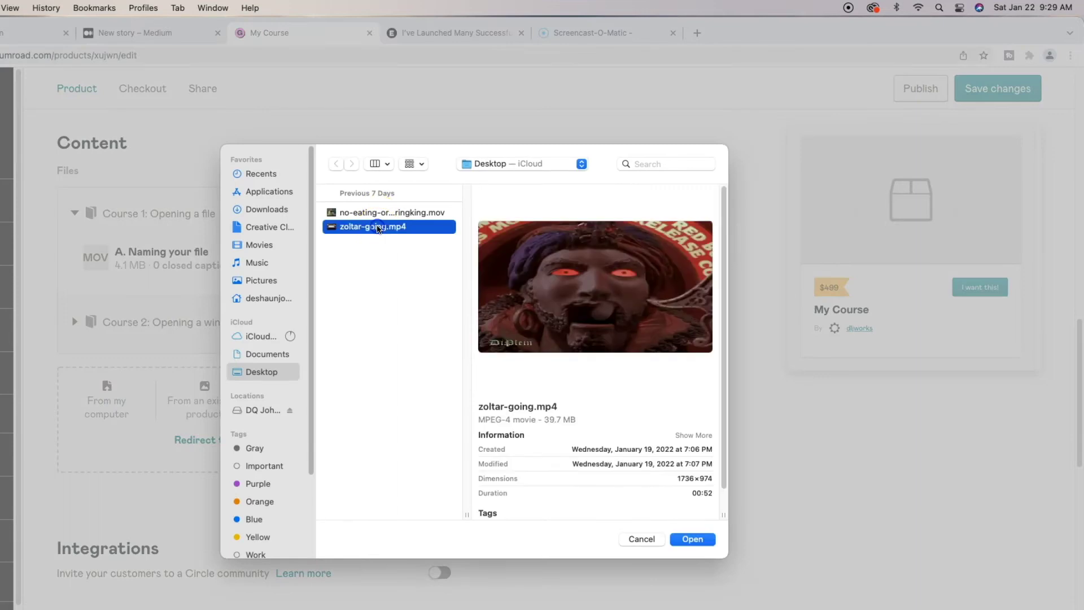
click(694, 539)
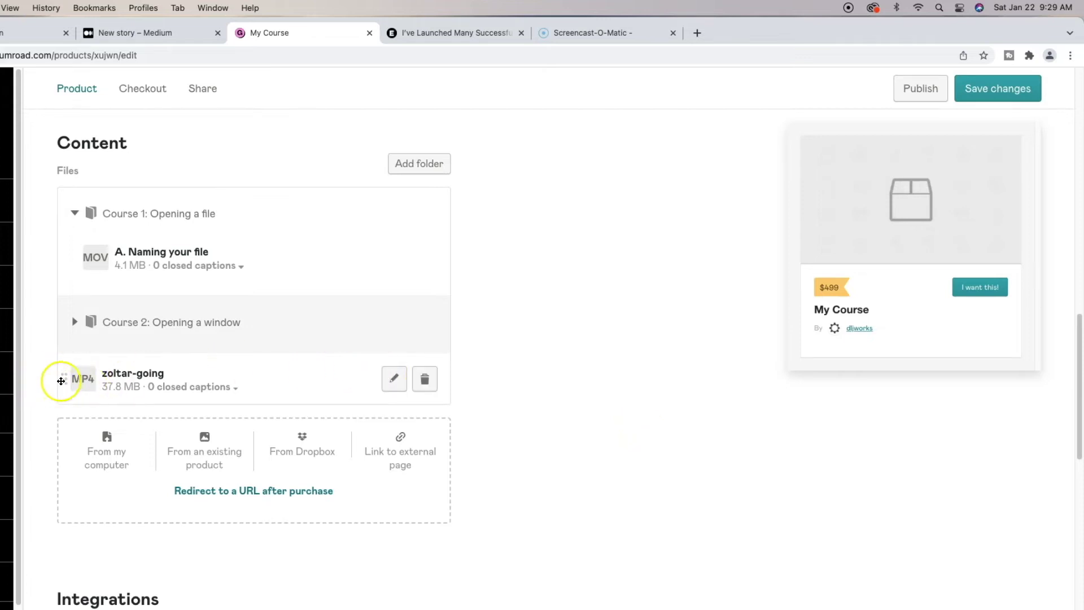
Step: Drop the 37.8 MB zoltar-going video into Course 2 and retitle it 'A. Choosing a search engine'
drag(61, 381, 81, 331)
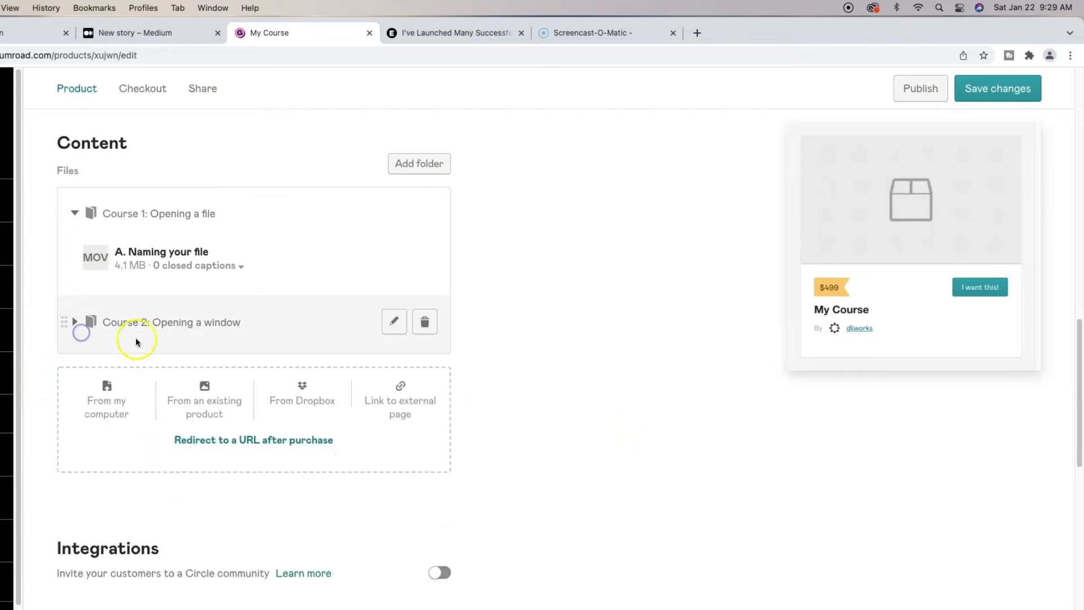
click(75, 322)
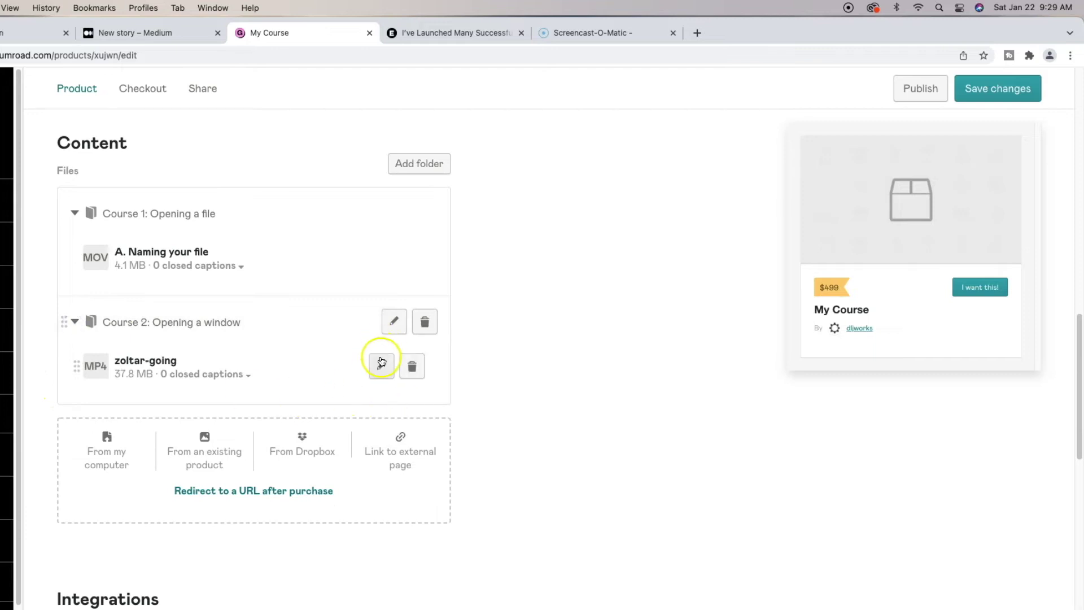
click(382, 361)
drag(209, 443, 100, 434)
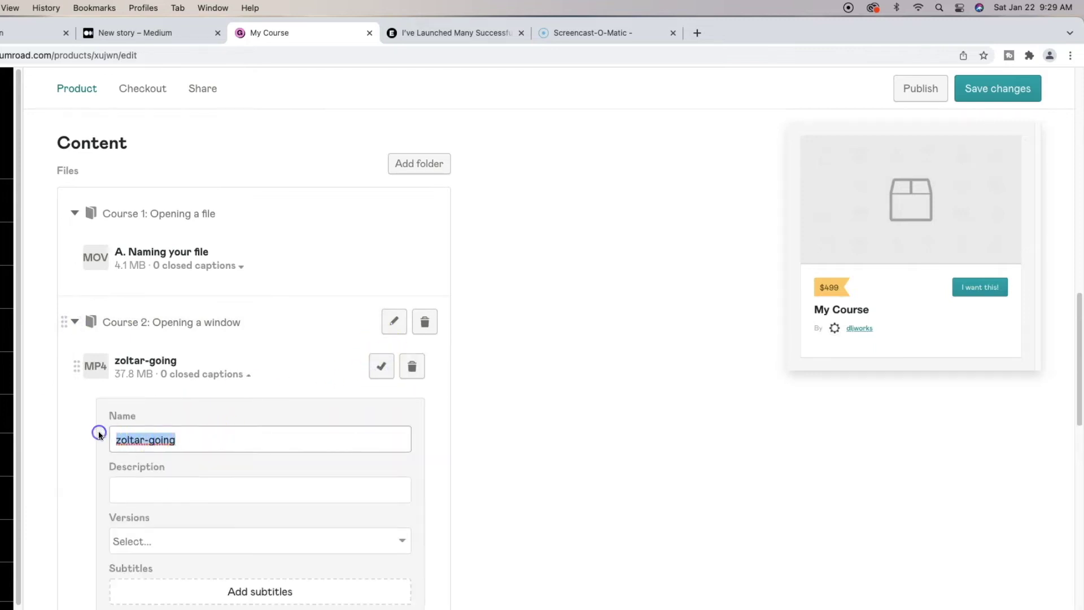
key(BackSpace)
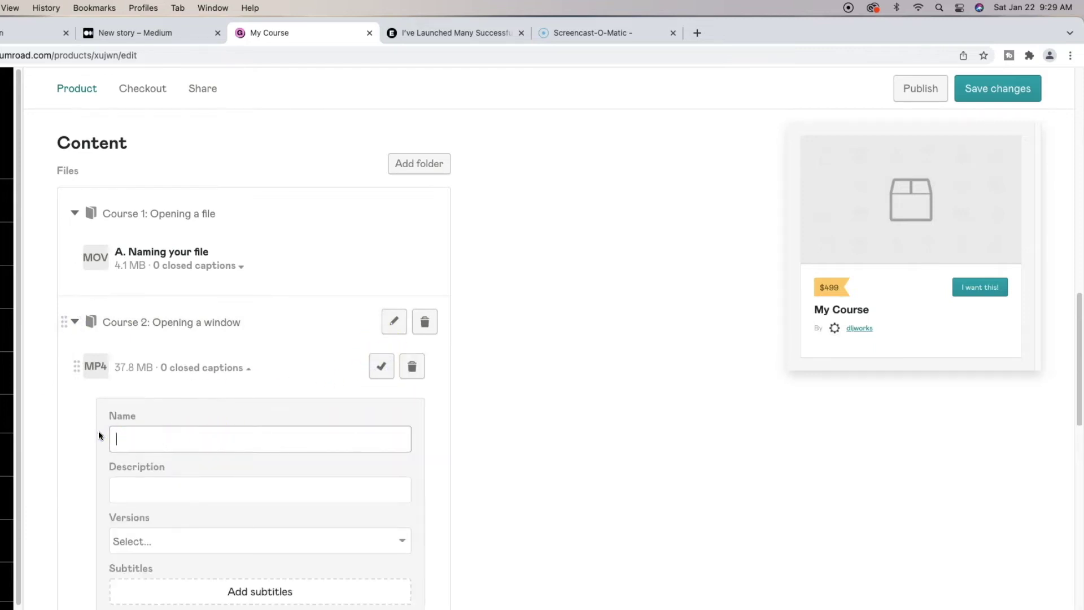
text(A.)
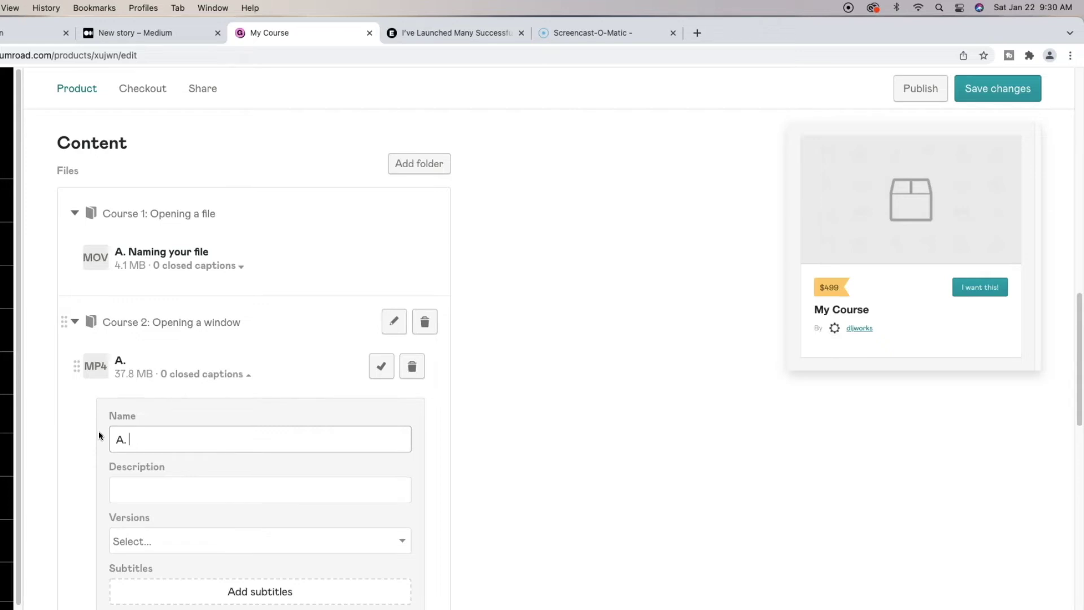
text(Choosing a sear)
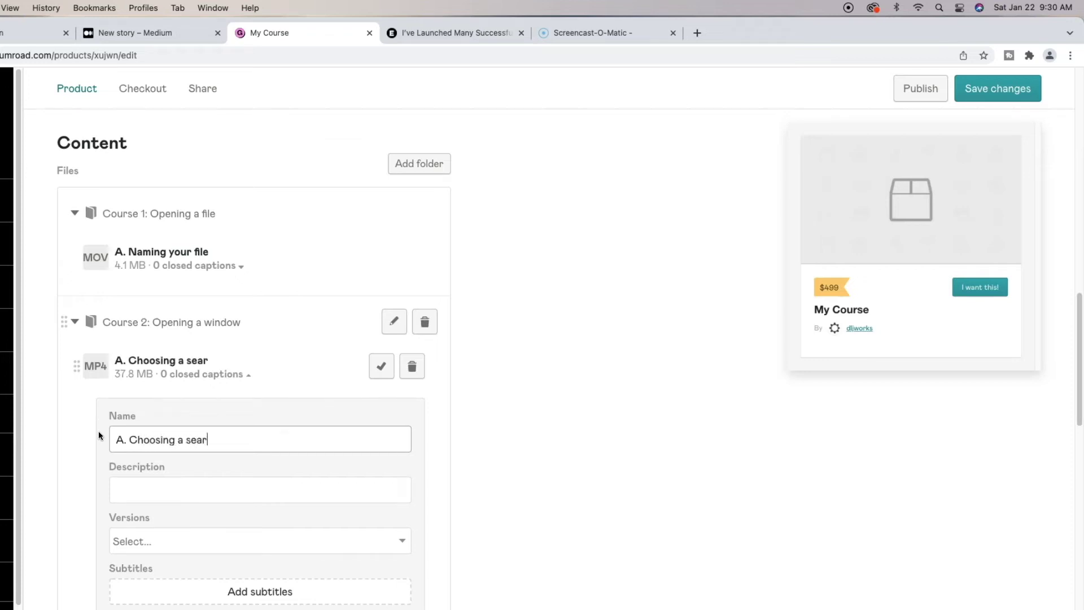
text(ch engine)
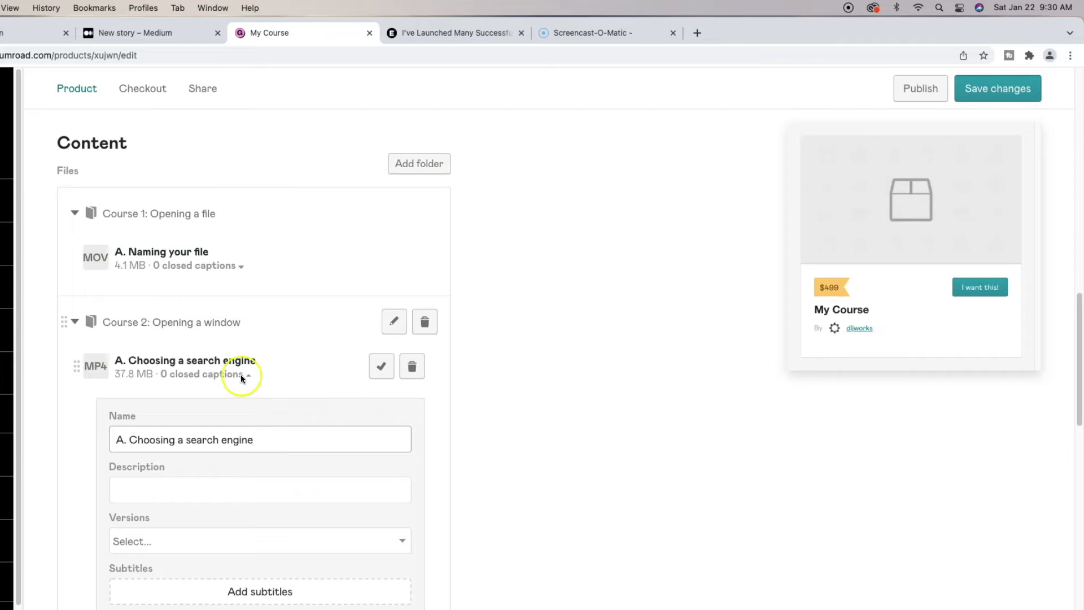
click(379, 367)
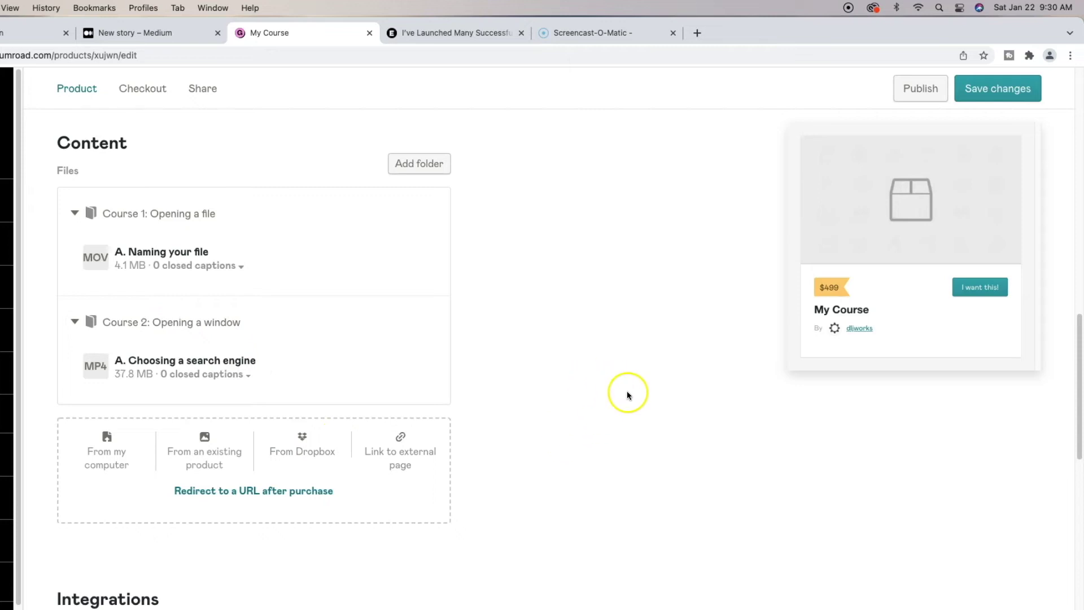
Step: Scroll through the Uscreen course editor to review its Content files list
scroll(623, 398, up, 15)
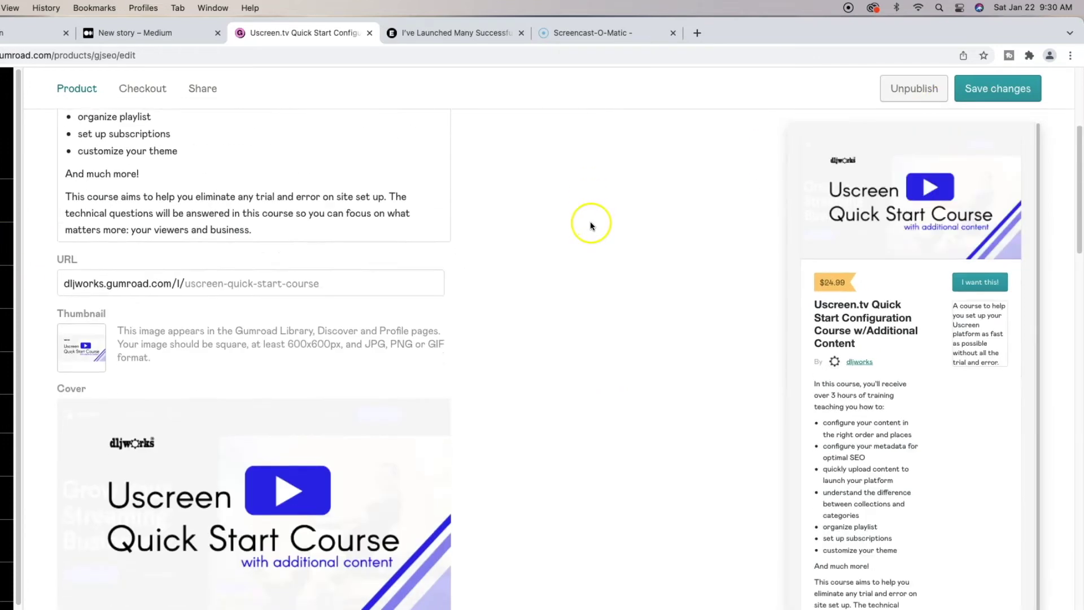
scroll(591, 223, down, 8)
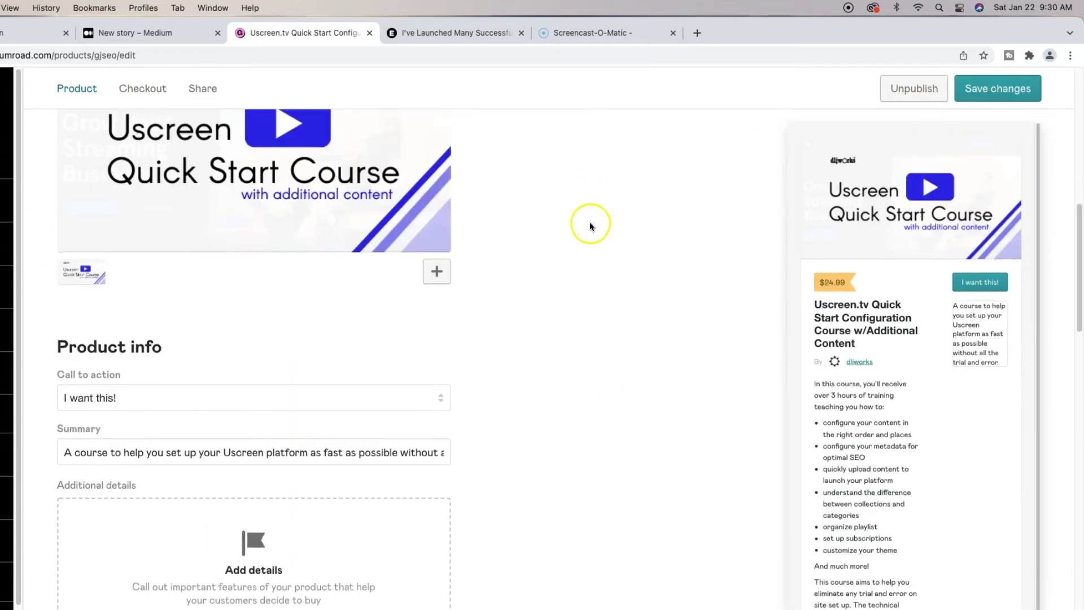
scroll(590, 222, up, 2)
scroll(582, 277, up, 7)
scroll(582, 278, down, 7)
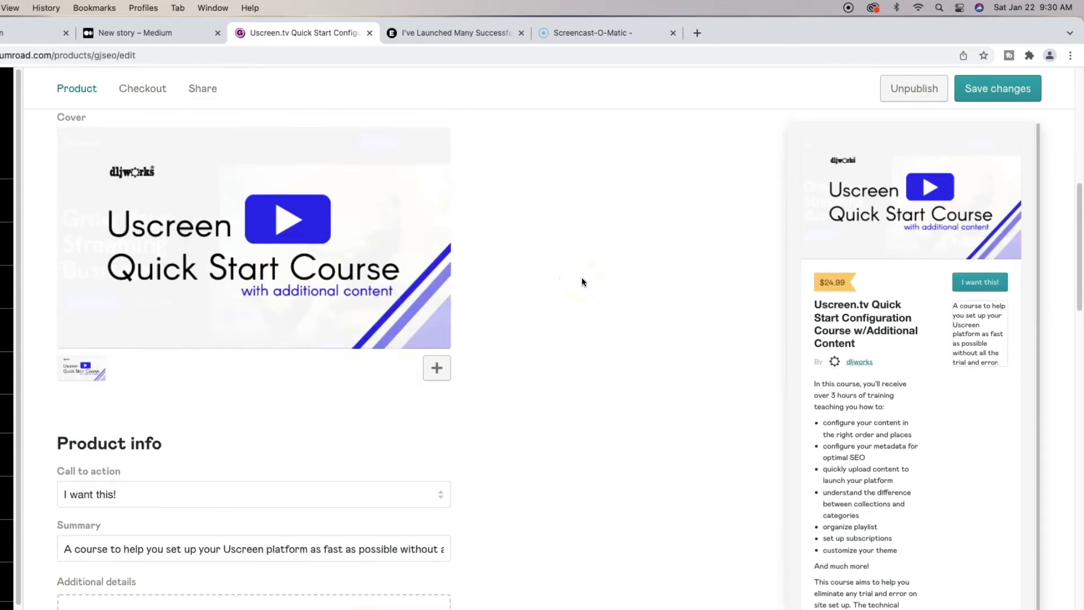
scroll(582, 278, up, 3)
scroll(582, 278, down, 6)
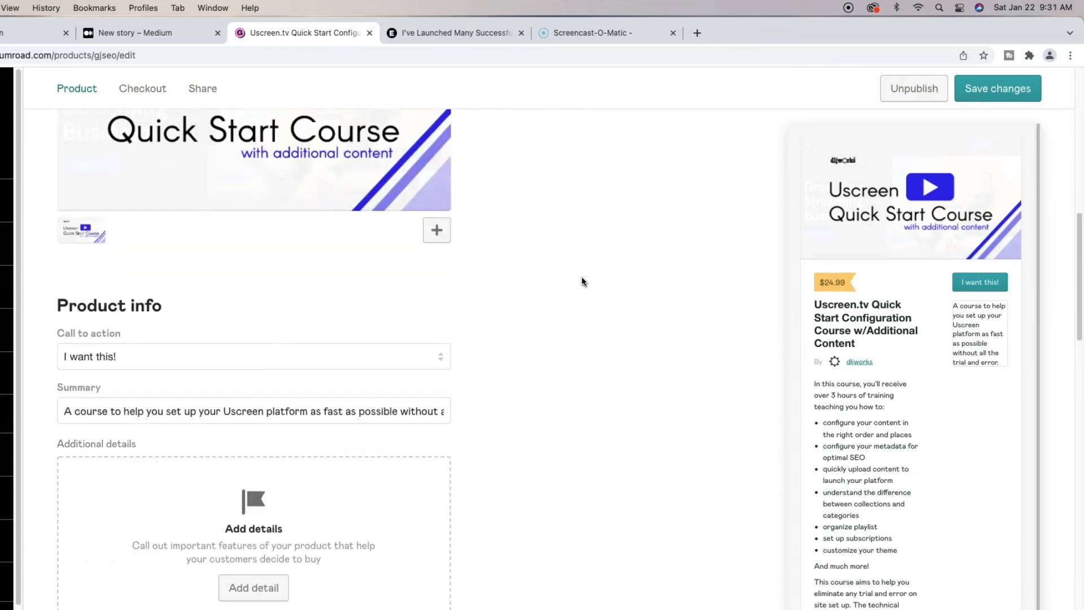
scroll(582, 281, down, 2)
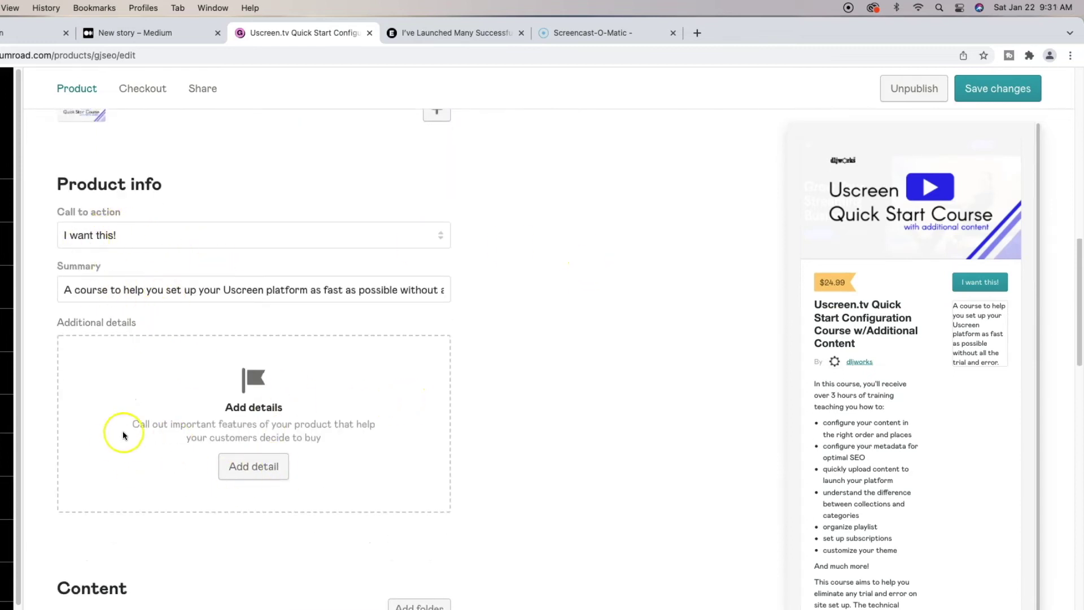
scroll(434, 357, down, 10)
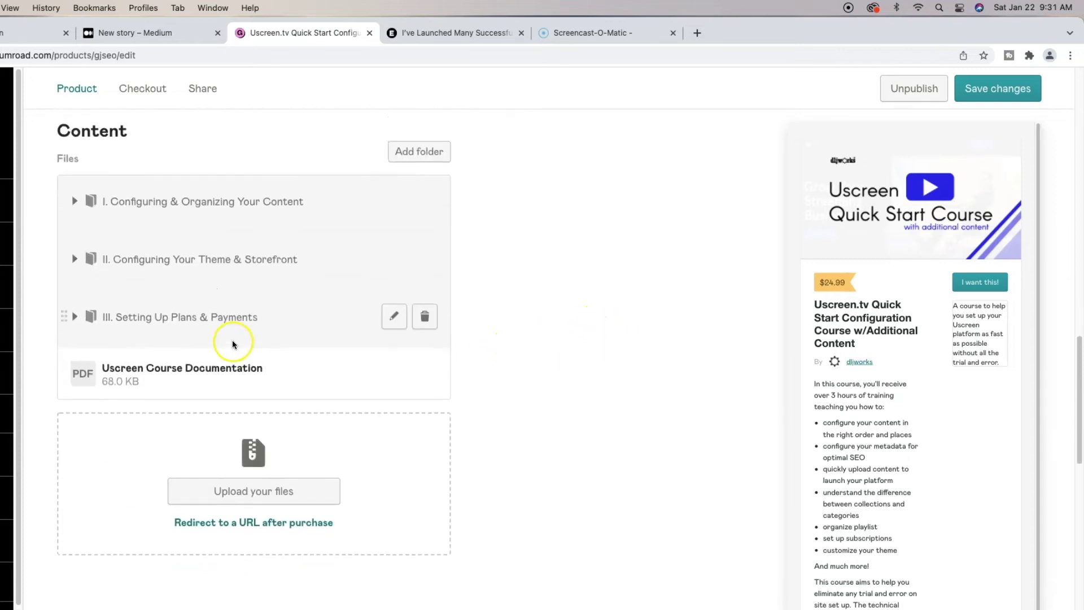
scroll(226, 339, up, 3)
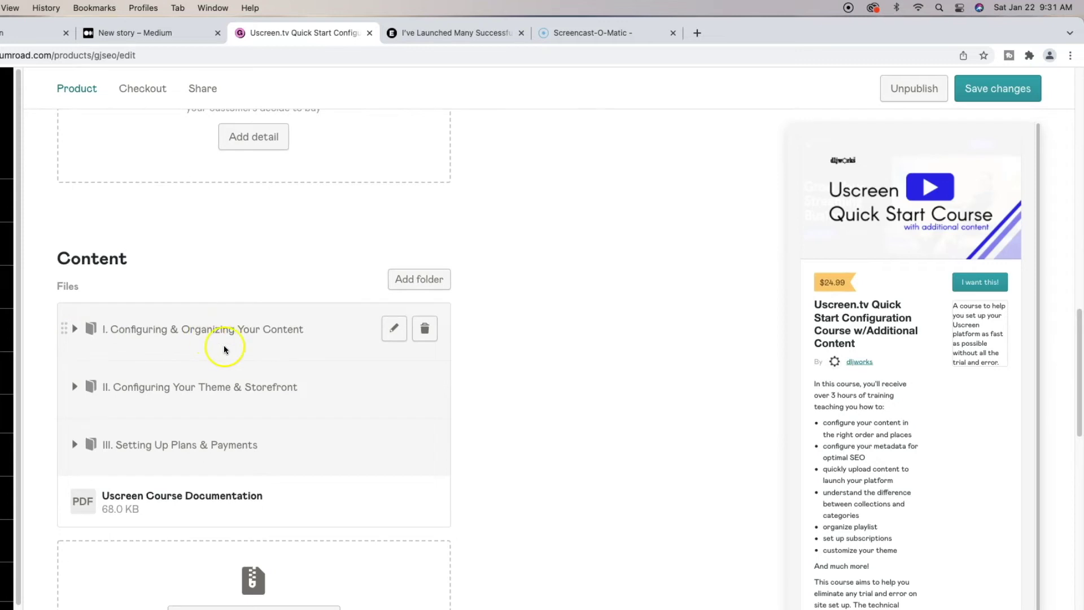
Step: Expand and collapse lesson folders I, II and III, leaving folder III's two lessons shown
click(74, 330)
scroll(199, 329, down, 1)
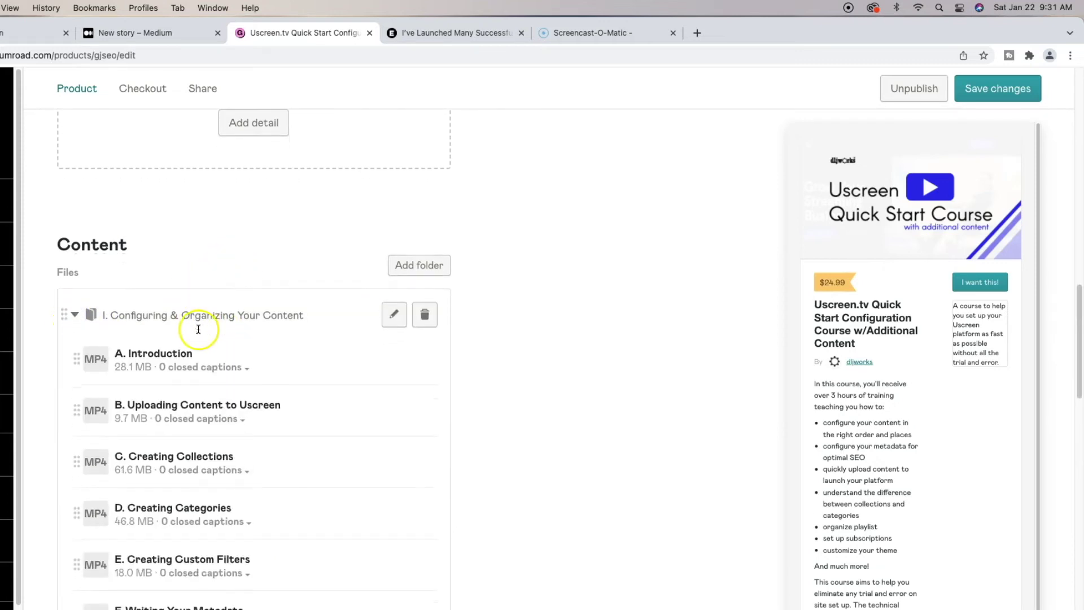
scroll(198, 329, down, 3)
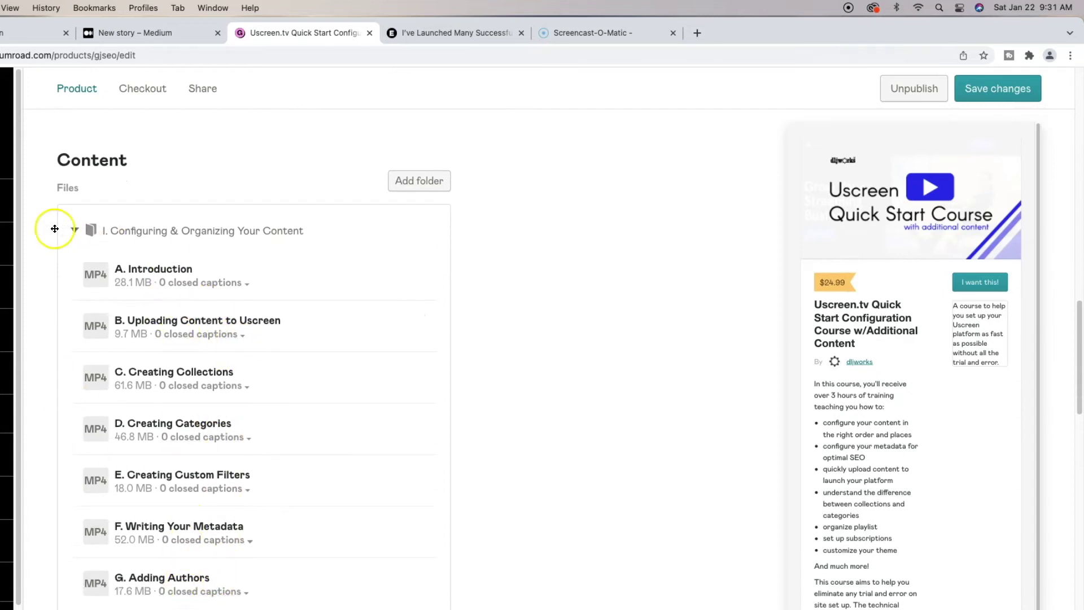
click(74, 230)
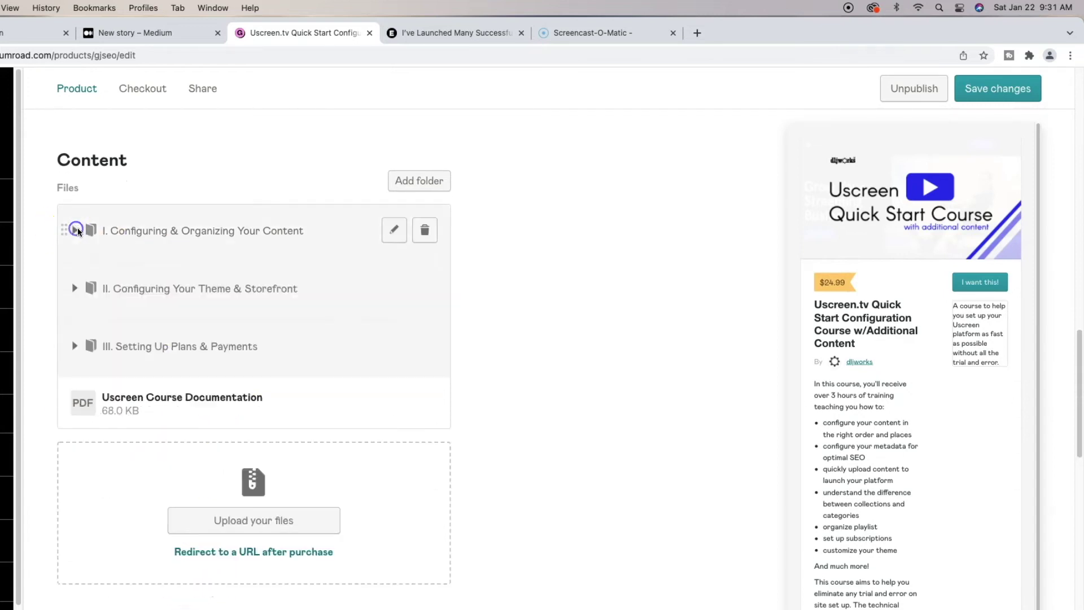
click(75, 288)
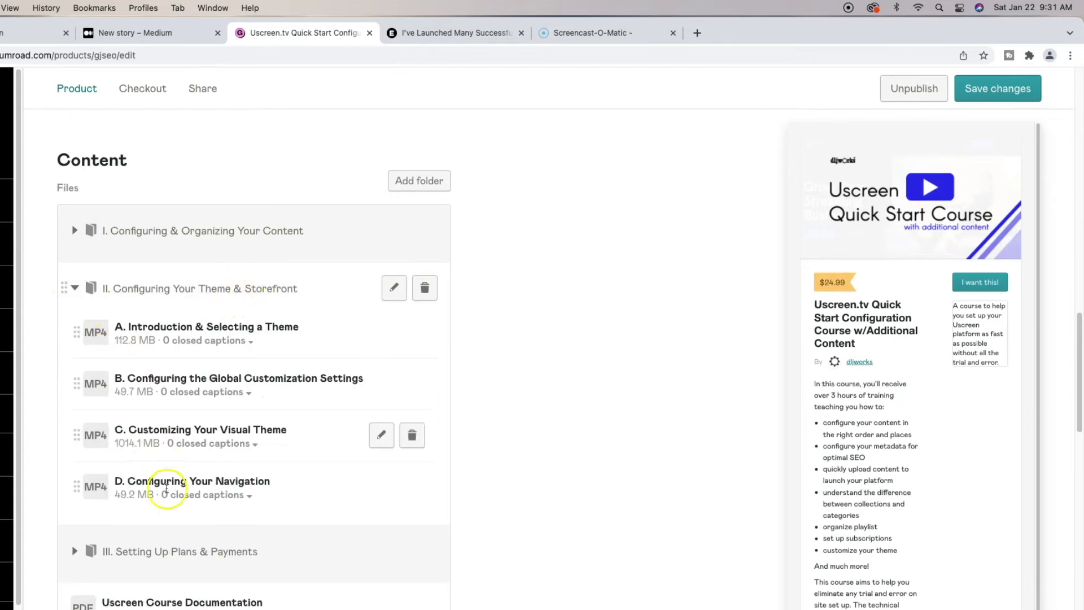
click(75, 288)
click(74, 345)
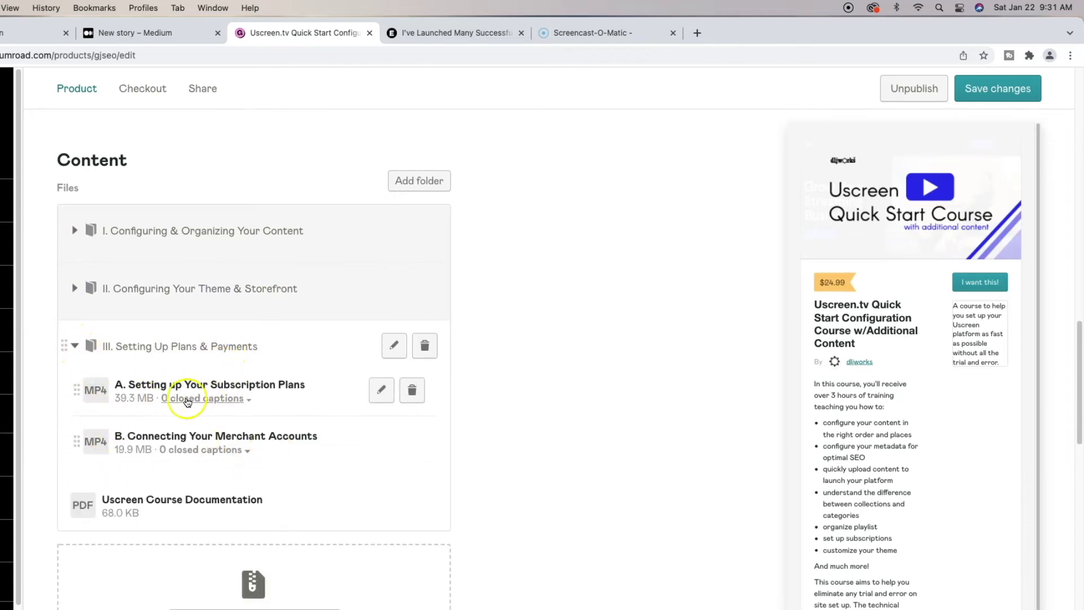
click(76, 346)
click(76, 346)
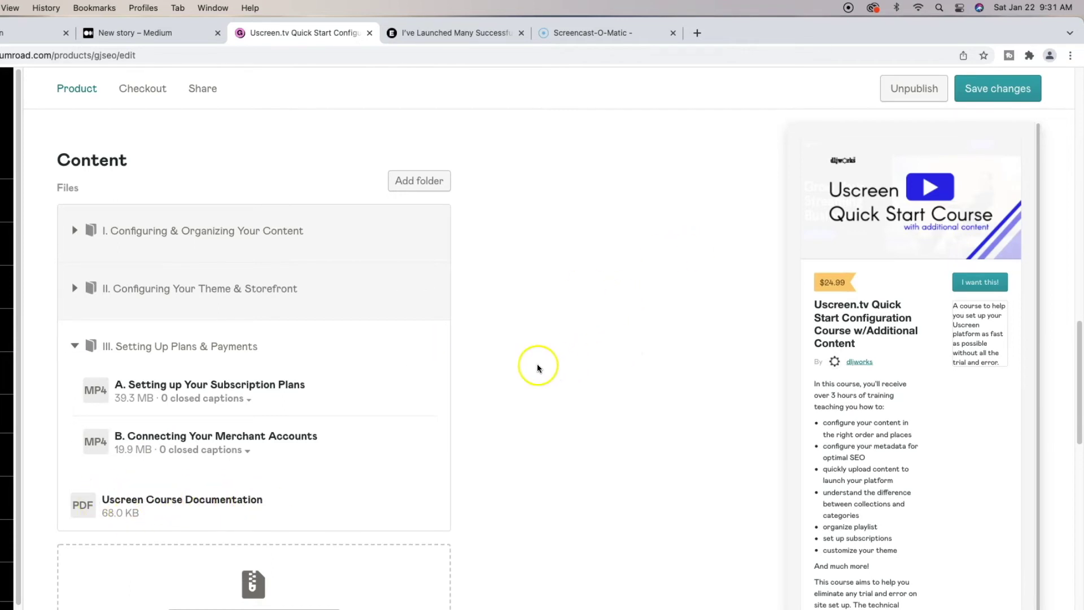
Step: Scroll up and down through the product editor again
scroll(537, 366, down, 5)
scroll(539, 366, up, 10)
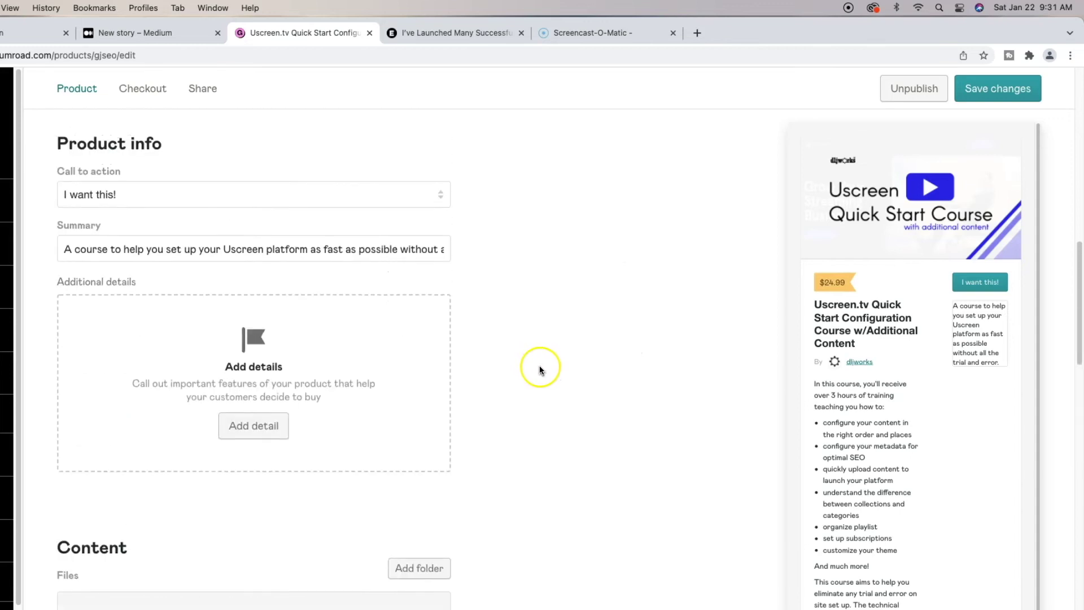
scroll(540, 370, up, 1)
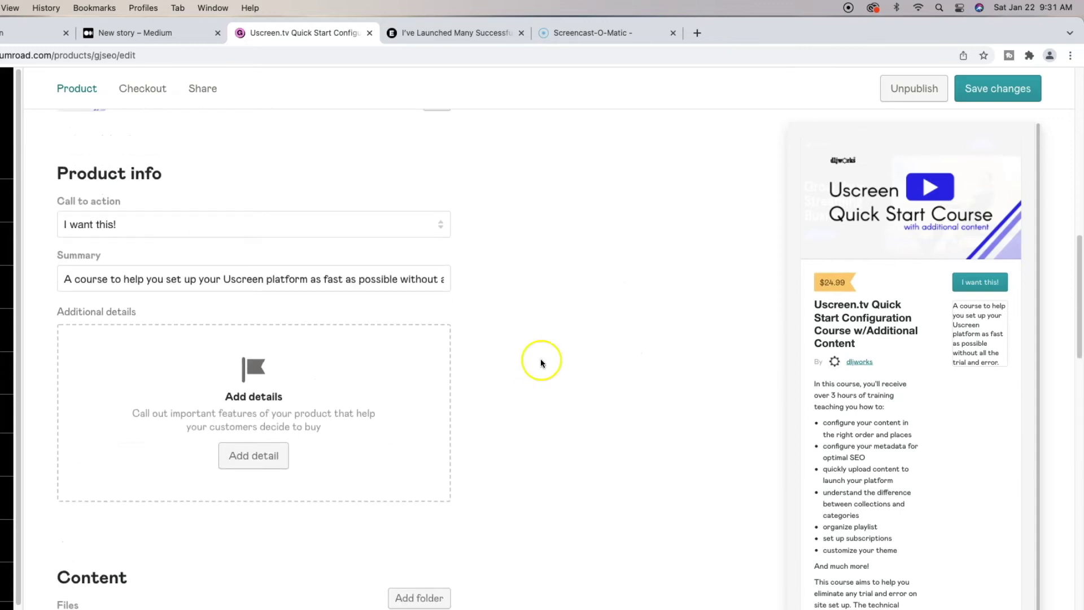
scroll(541, 361, down, 15)
scroll(553, 368, down, 20)
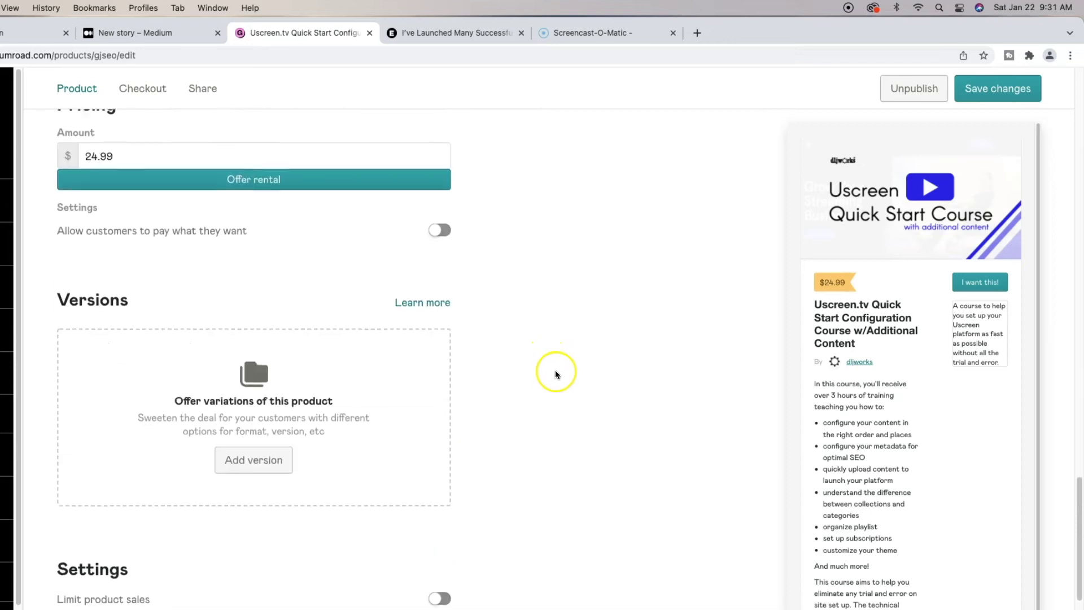
scroll(565, 426, up, 17)
scroll(592, 438, up, 20)
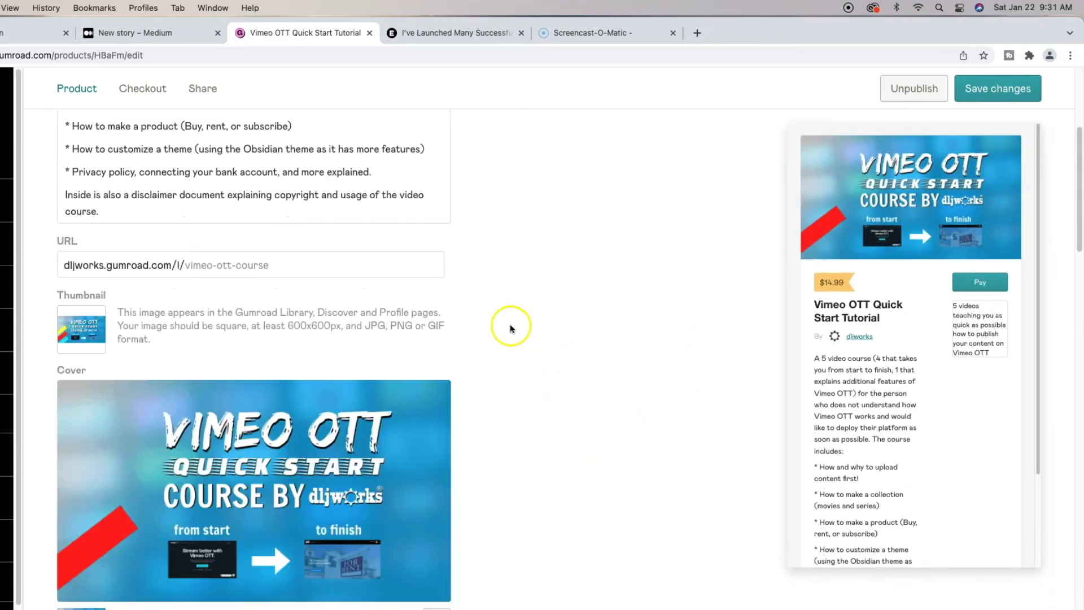
Step: Scroll through the $14.99 Vimeo OTT editor's disclaimer PDF and five class videos
scroll(511, 325, down, 10)
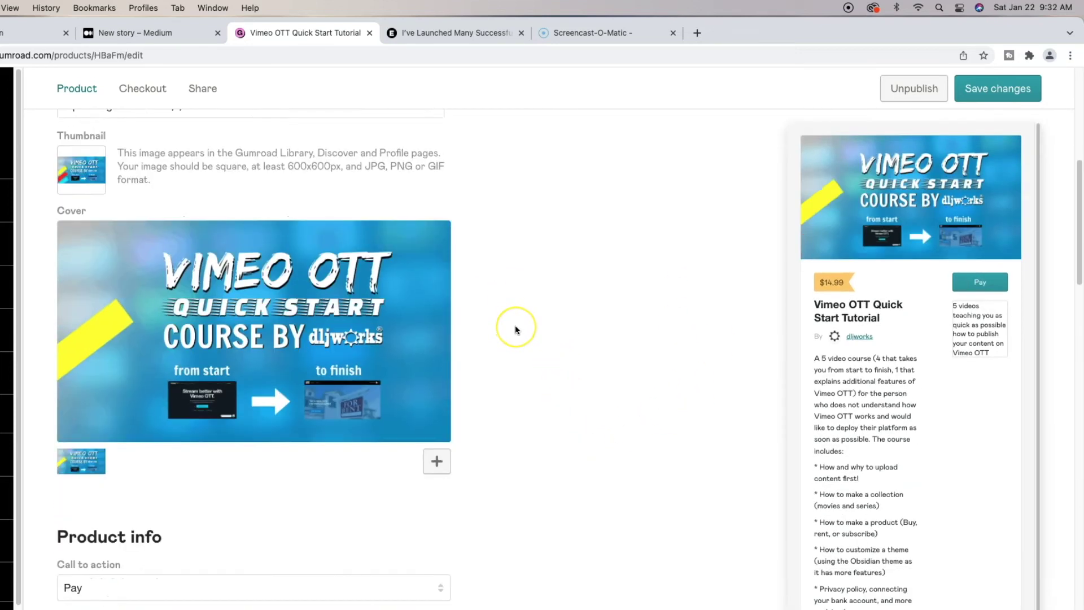
scroll(516, 326, down, 7)
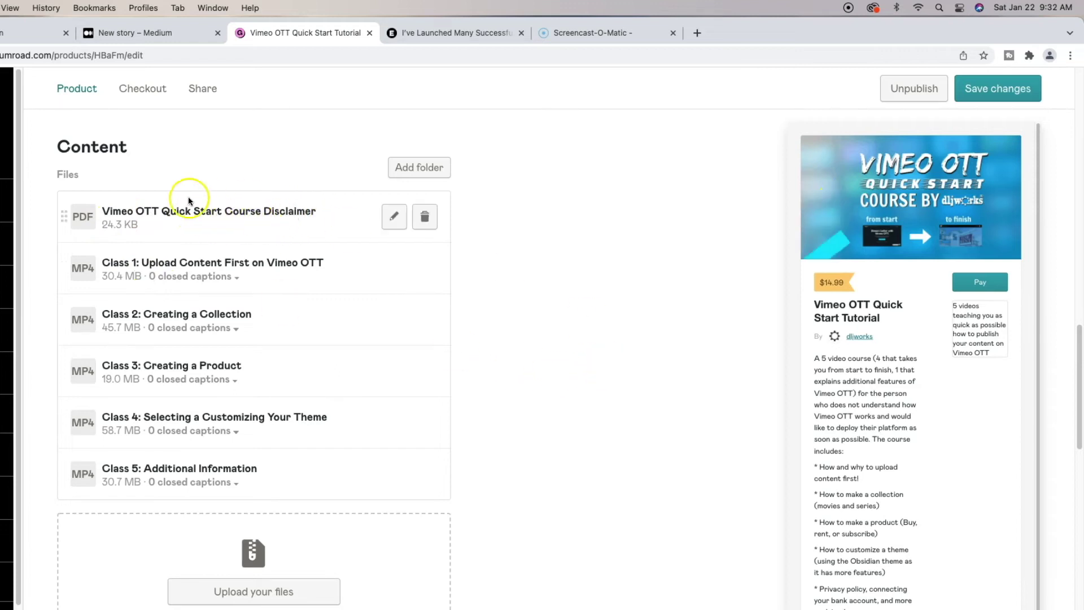
scroll(608, 390, down, 1)
scroll(607, 389, up, 5)
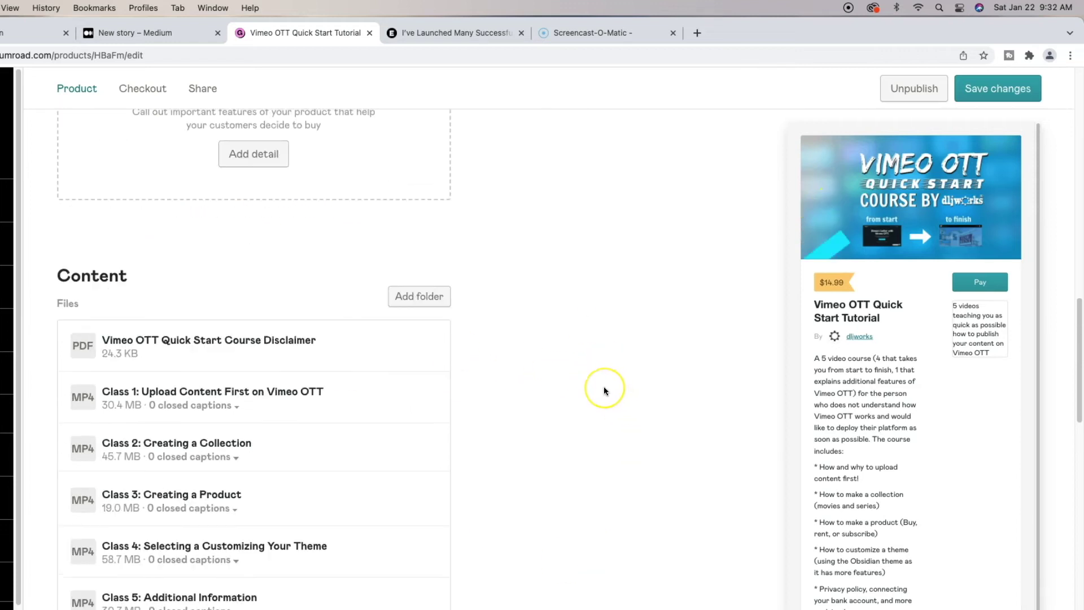
scroll(604, 390, down, 5)
scroll(604, 389, up, 3)
scroll(604, 390, up, 1)
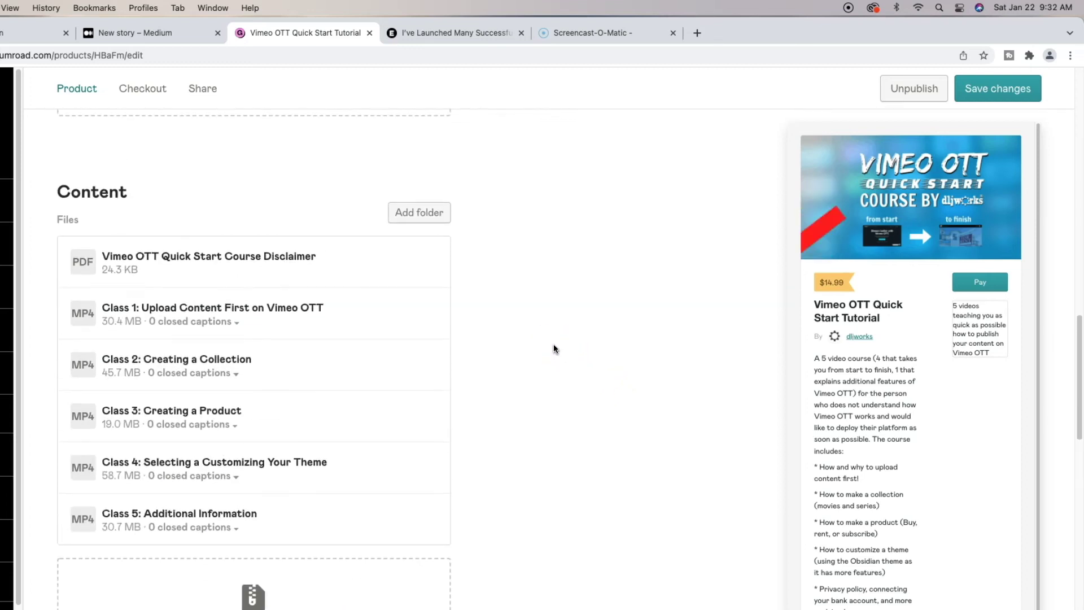
scroll(527, 452, up, 8)
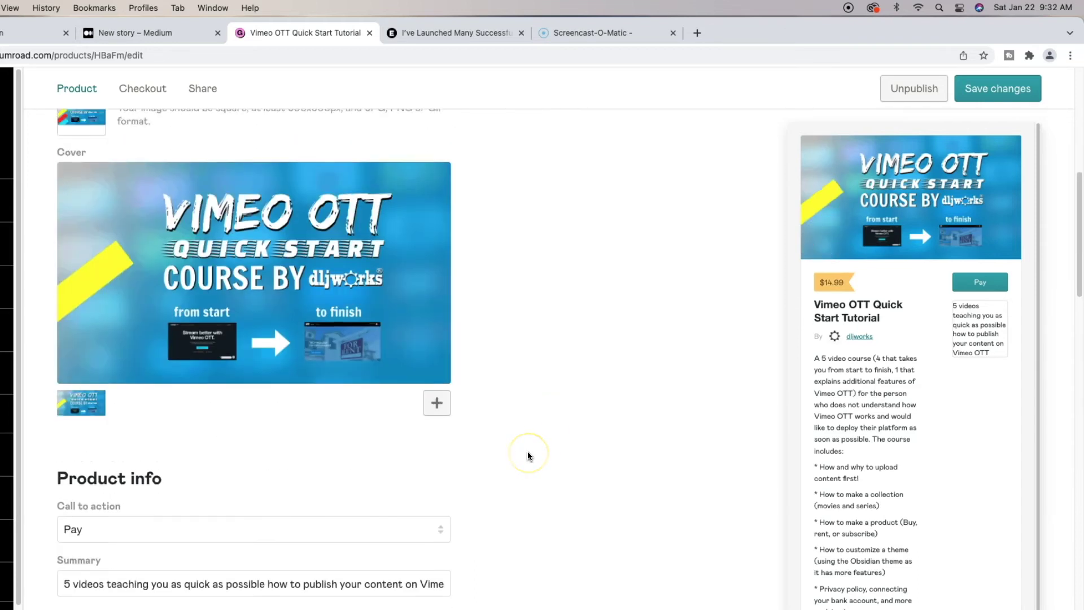
scroll(527, 452, up, 8)
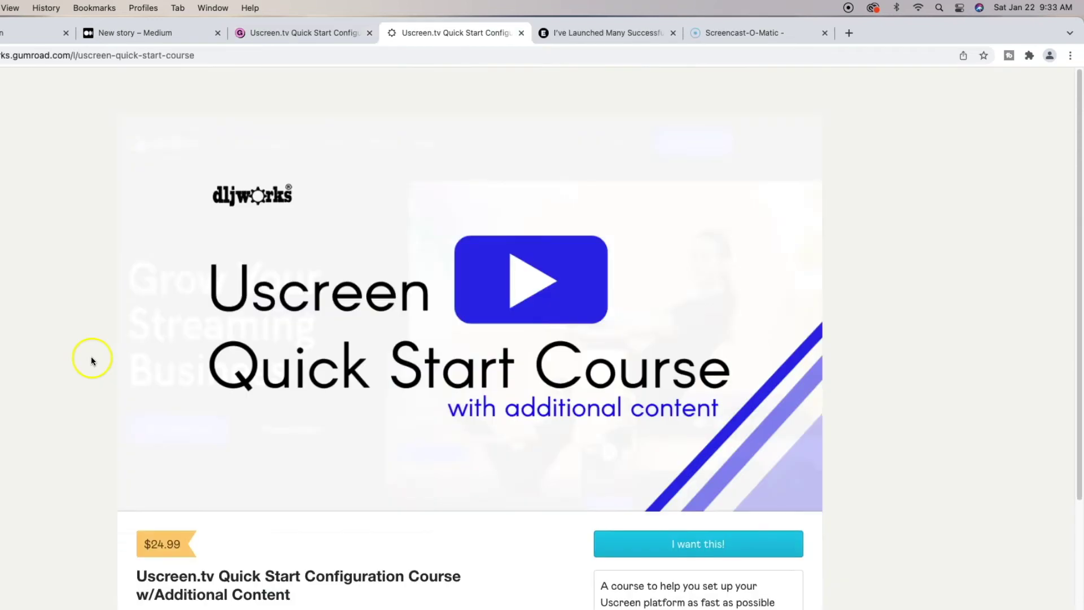
Step: Buy the Uscreen.tv course for $24.99 with the test card
scroll(91, 358, down, 5)
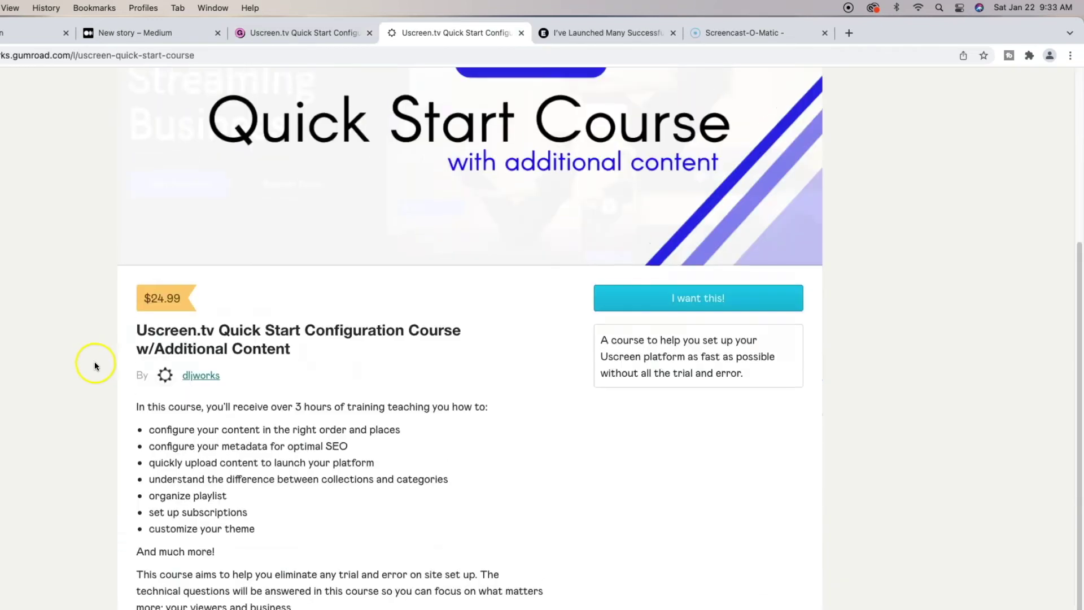
scroll(94, 361, up, 5)
scroll(96, 361, down, 4)
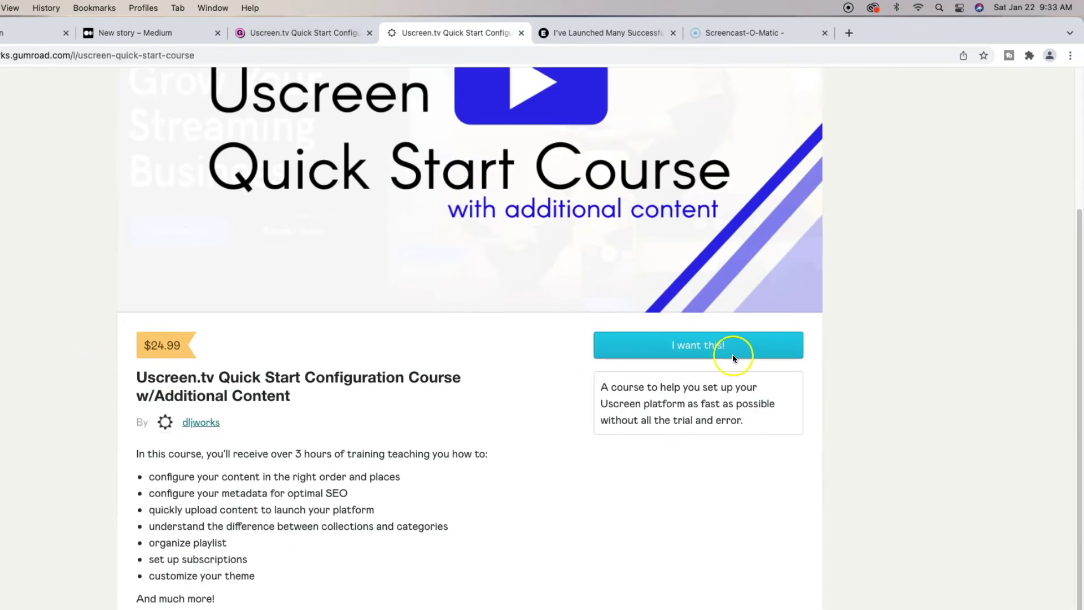
click(758, 346)
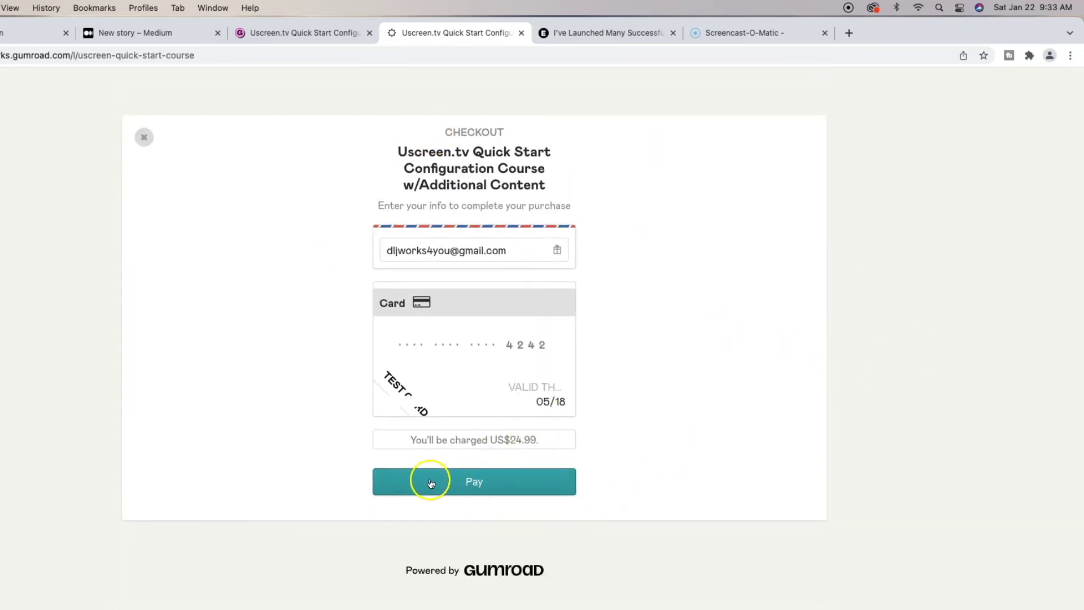
click(541, 483)
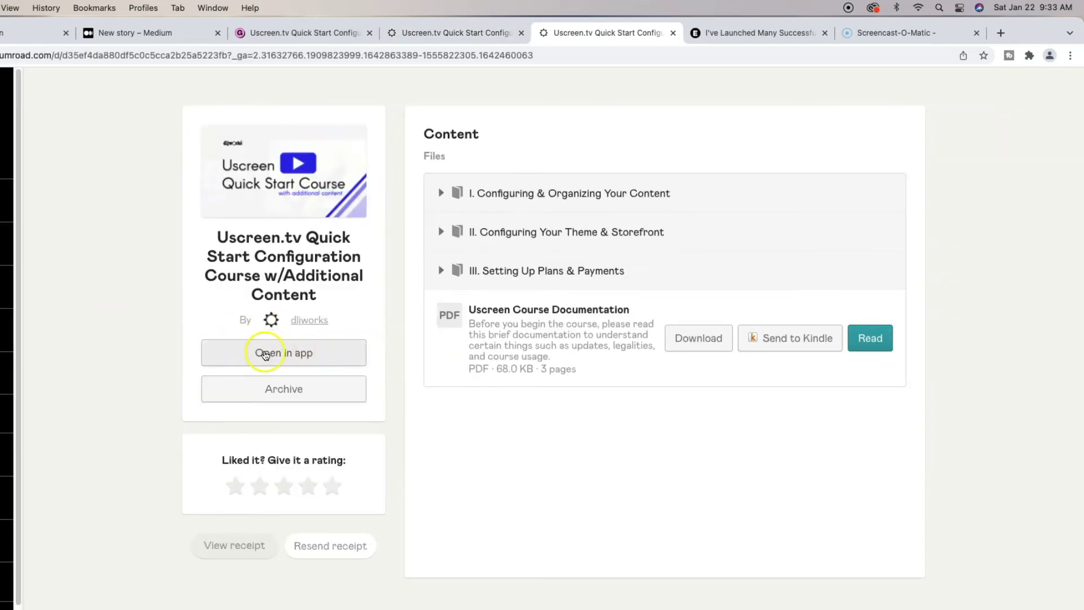
Step: Scroll through the purchased Uscreen.tv course's content page
right_click(222, 354)
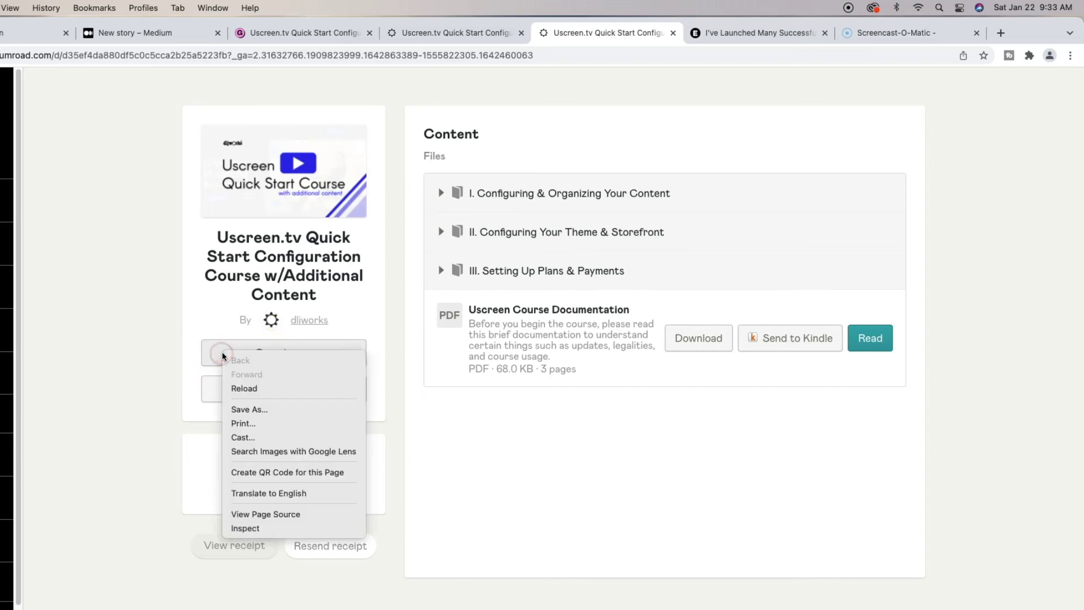
click(167, 356)
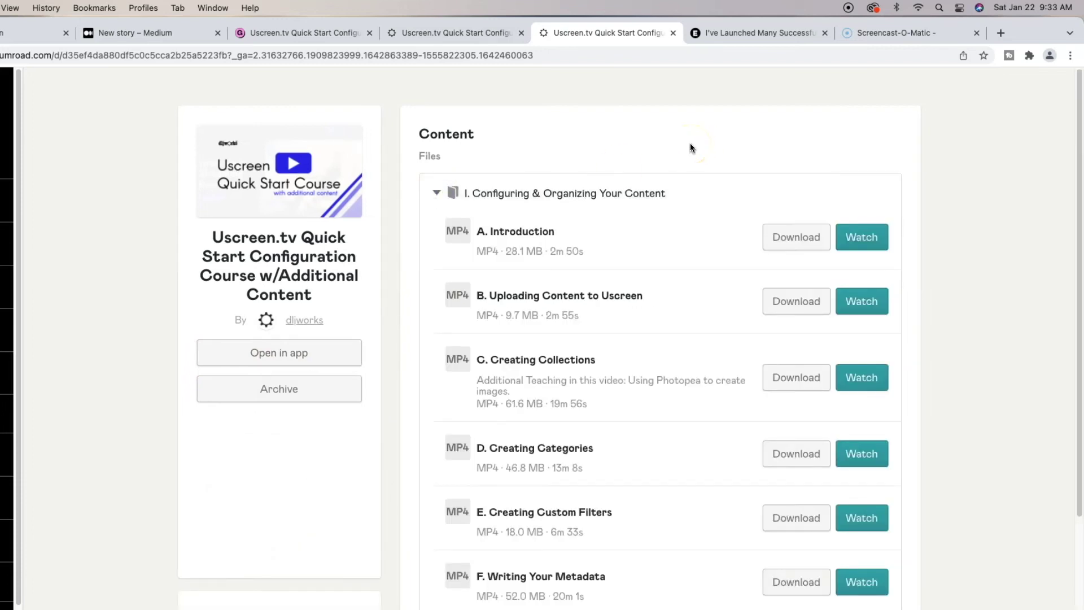
scroll(622, 162, down, 5)
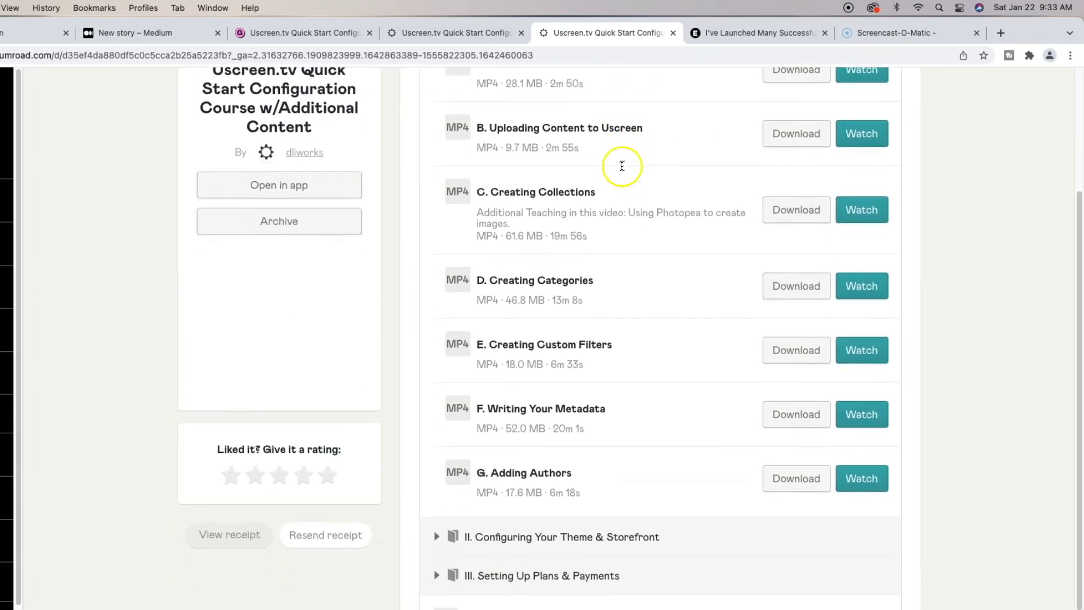
scroll(622, 165, up, 5)
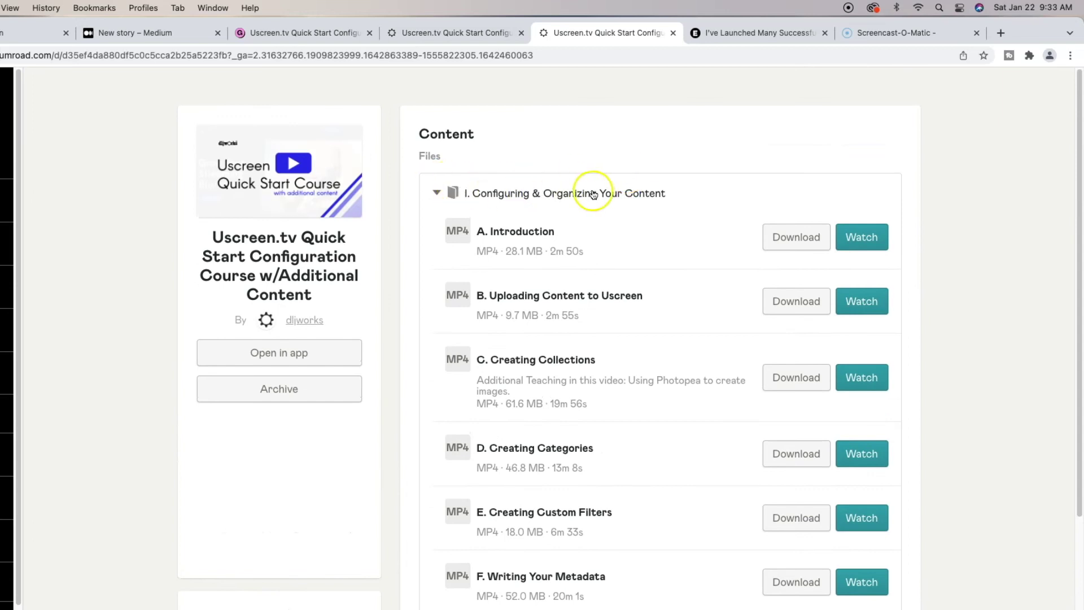
scroll(618, 276, down, 1)
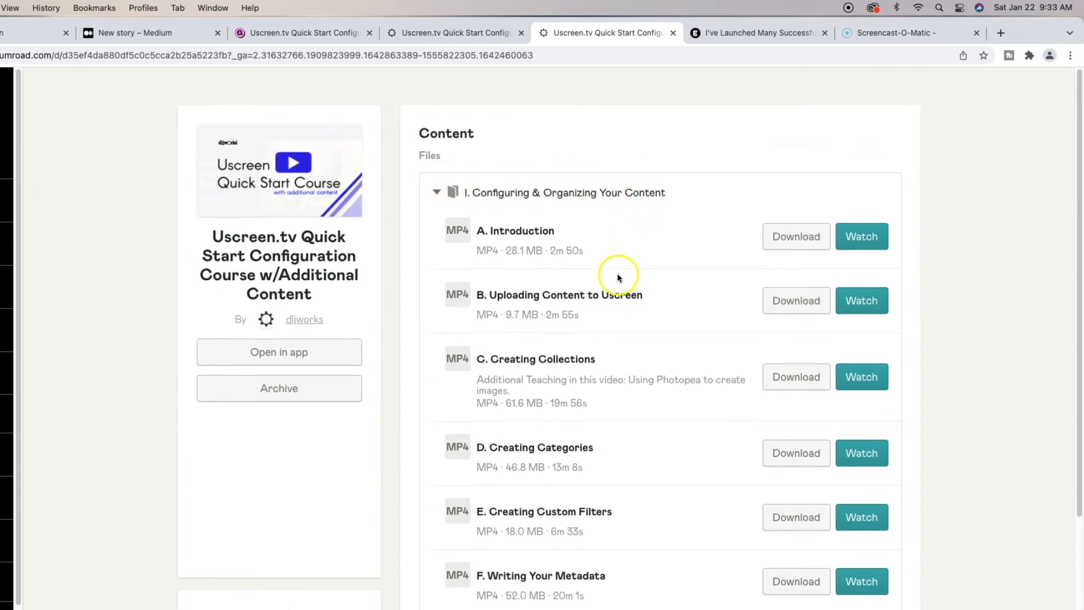
scroll(618, 276, down, 7)
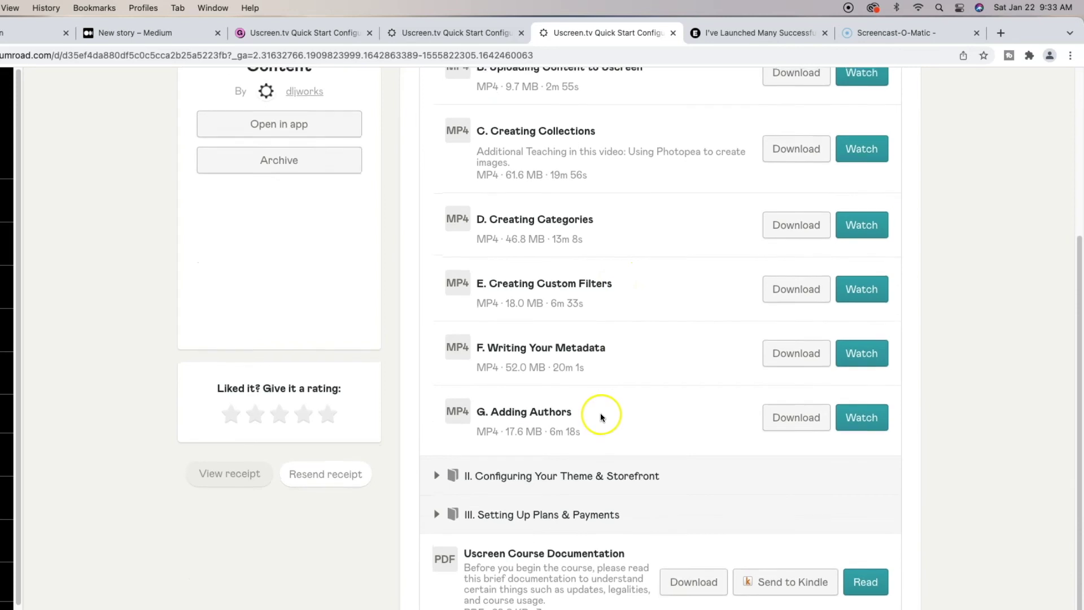
scroll(601, 415, up, 7)
scroll(581, 286, down, 6)
scroll(581, 289, up, 6)
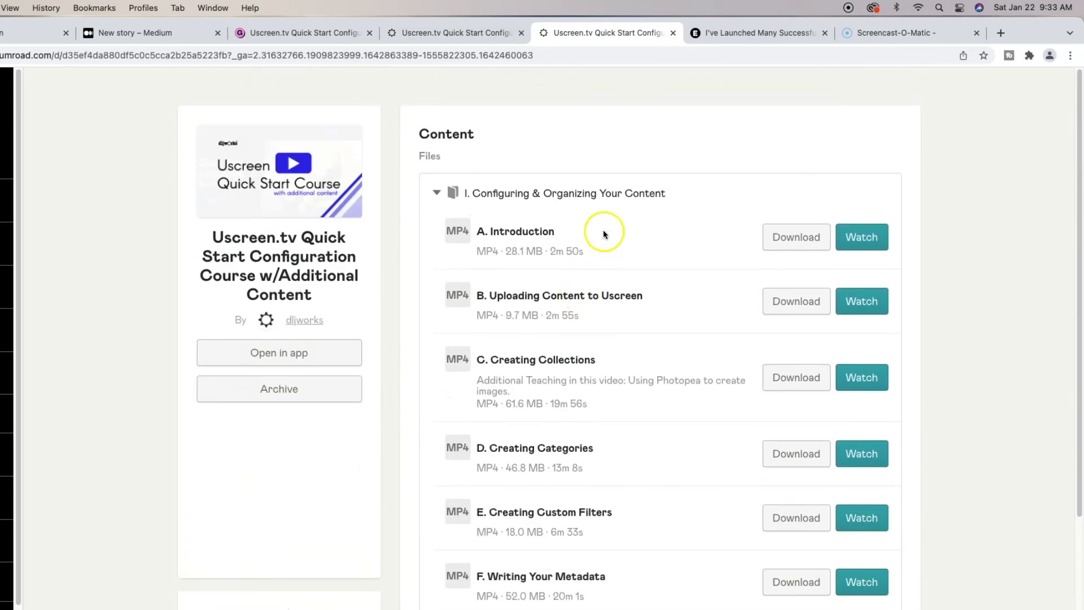
scroll(485, 414, down, 6)
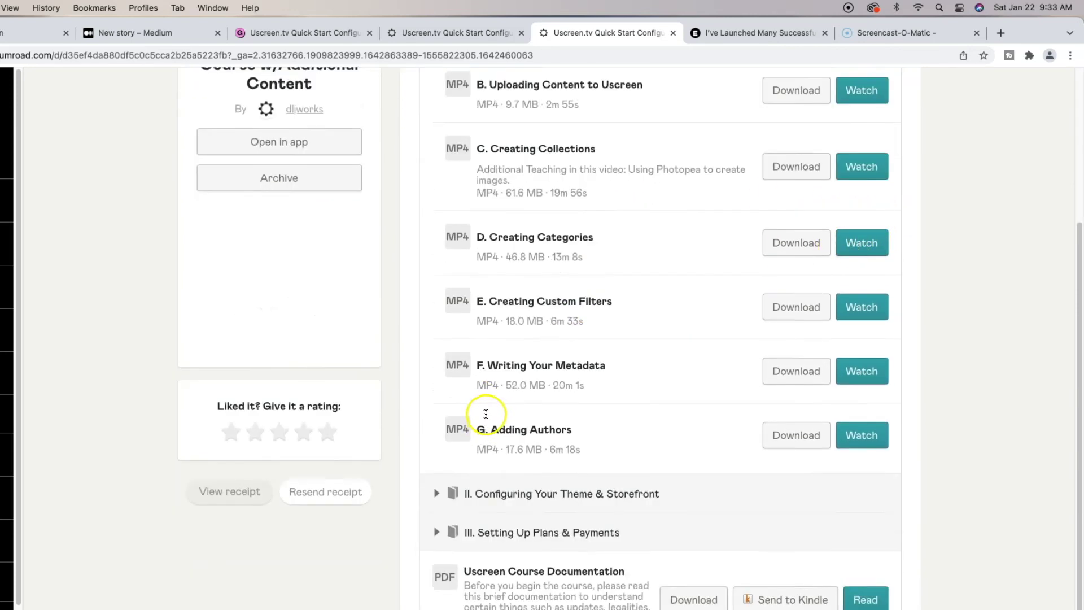
Step: Expand the Configuring Your Theme & Storefront and Setting Up Plans & Payments sections
click(437, 473)
scroll(440, 472, down, 5)
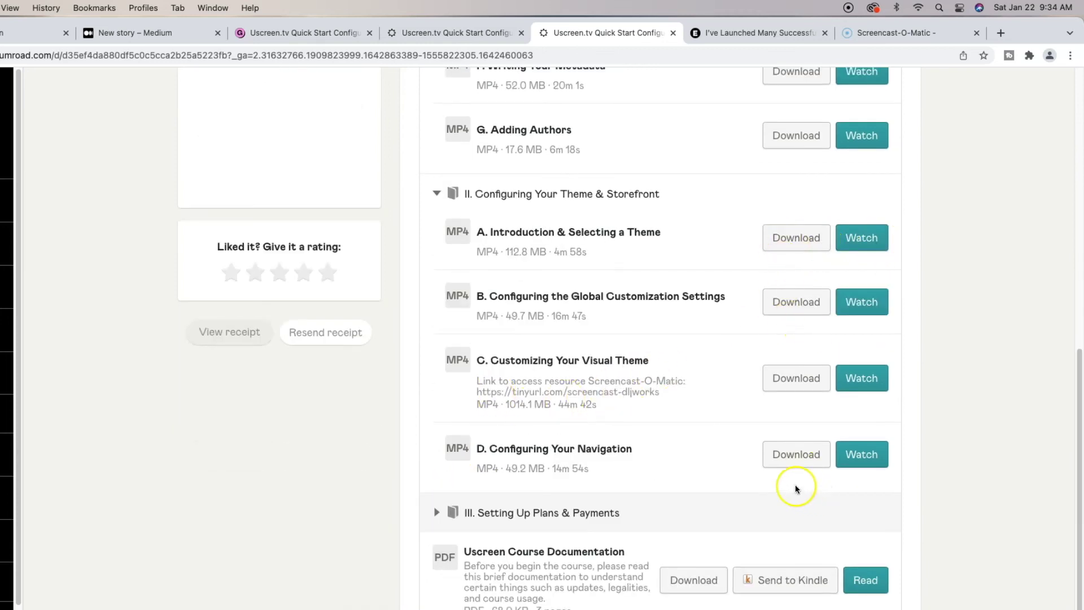
click(433, 512)
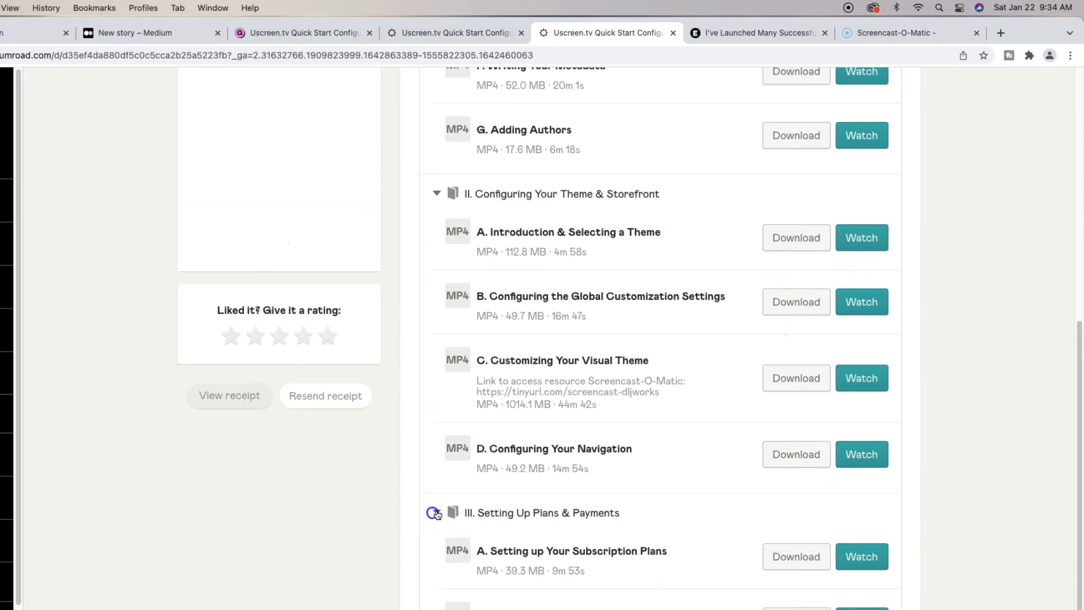
scroll(656, 336, down, 3)
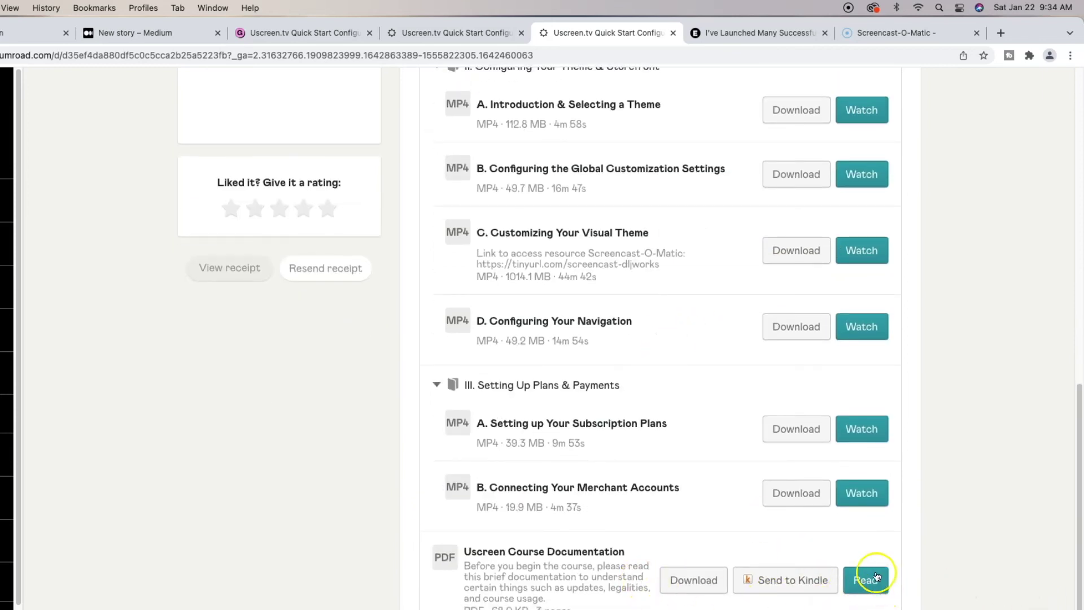
scroll(895, 546, up, 10)
scroll(893, 517, down, 5)
scroll(888, 539, down, 4)
scroll(887, 547, up, 10)
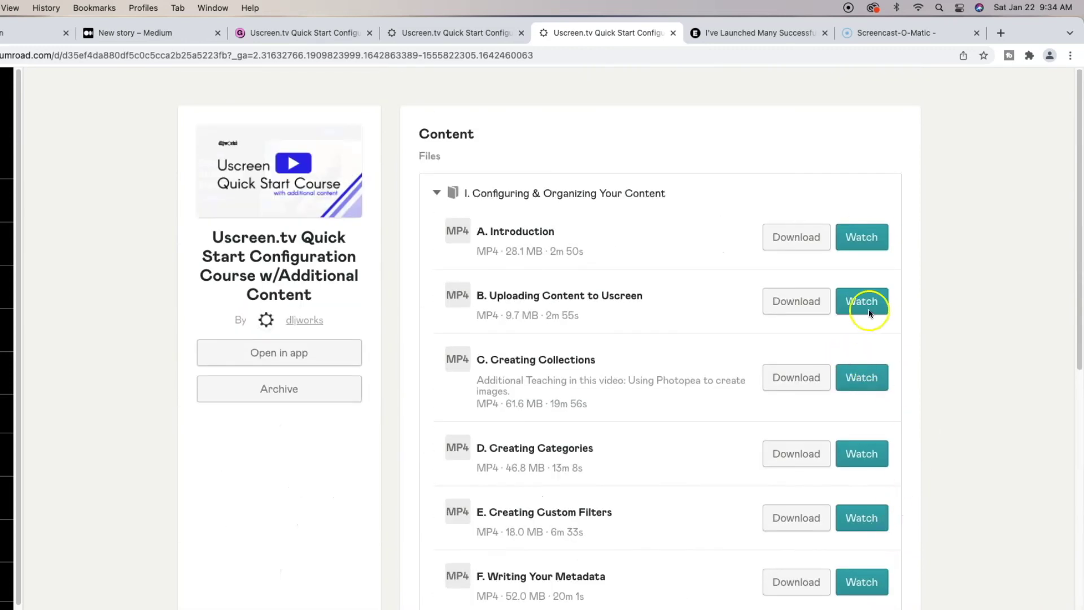
Step: Play the A. Introduction lesson in a new tab
right_click(862, 236)
click(943, 214)
click(850, 244)
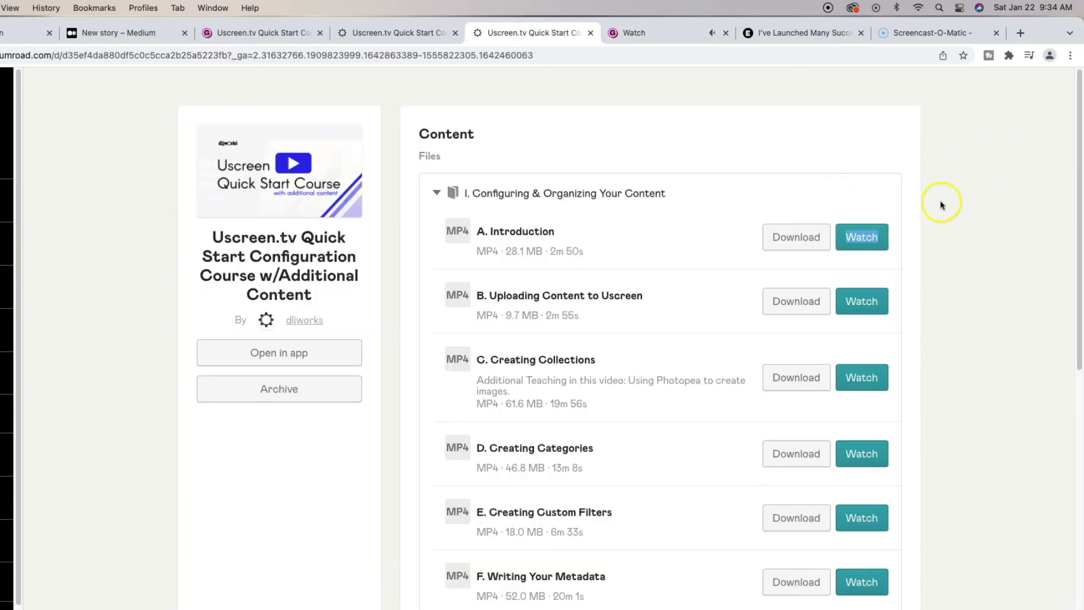
scroll(926, 218, down, 6)
scroll(904, 233, up, 6)
Step: Bring up the Gumroad mobile apps and launch the creator app's Dashboard showing $0 today
click(350, 353)
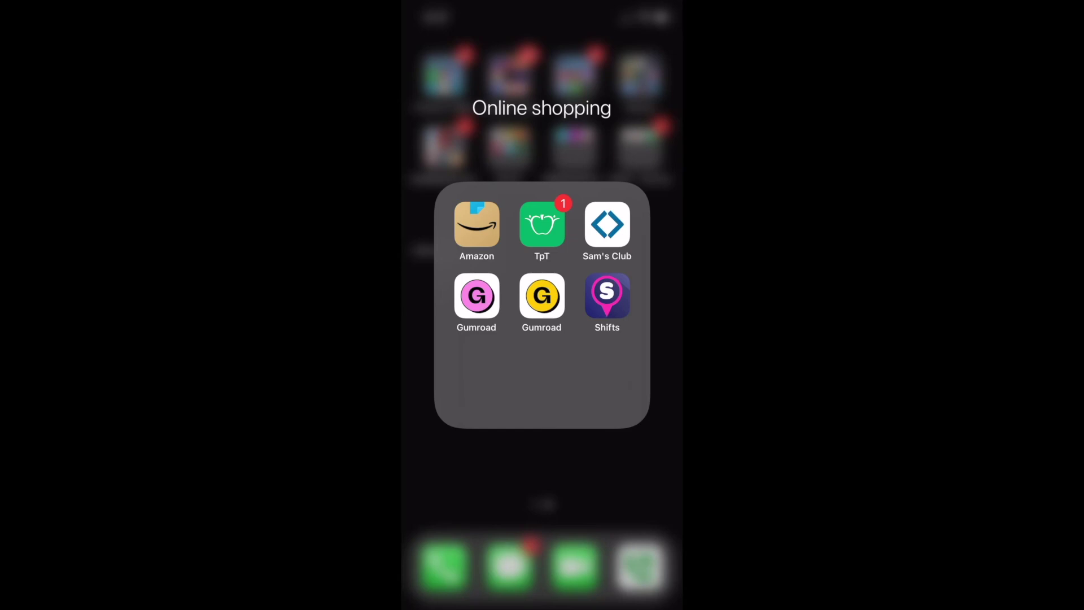
click(542, 296)
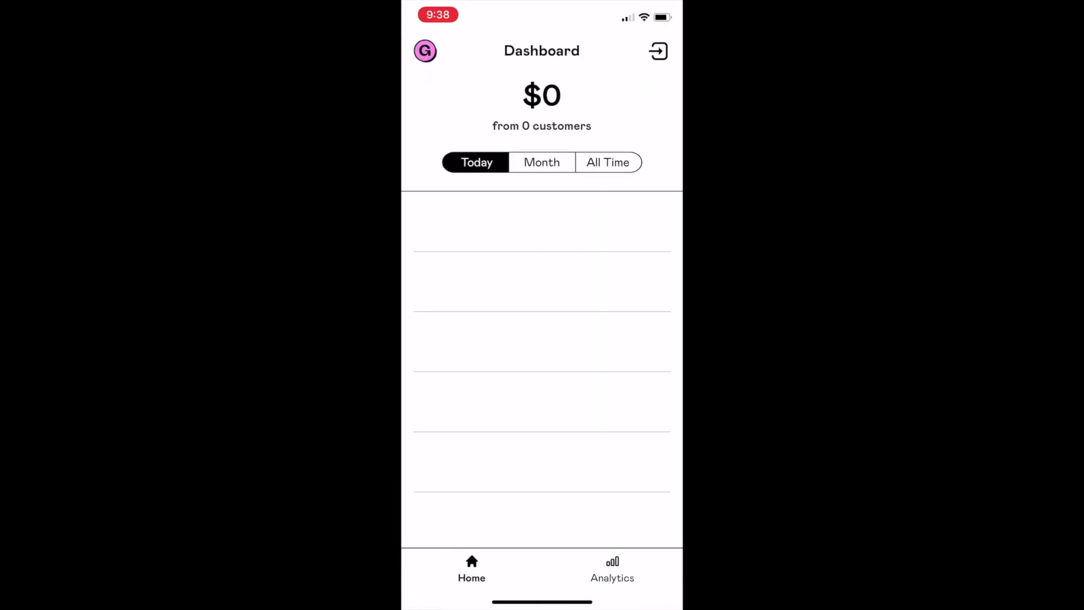
Step: Close the creator app, open the Gumroad buyer library app and swipe its carousel
drag(542, 602, 542, 395)
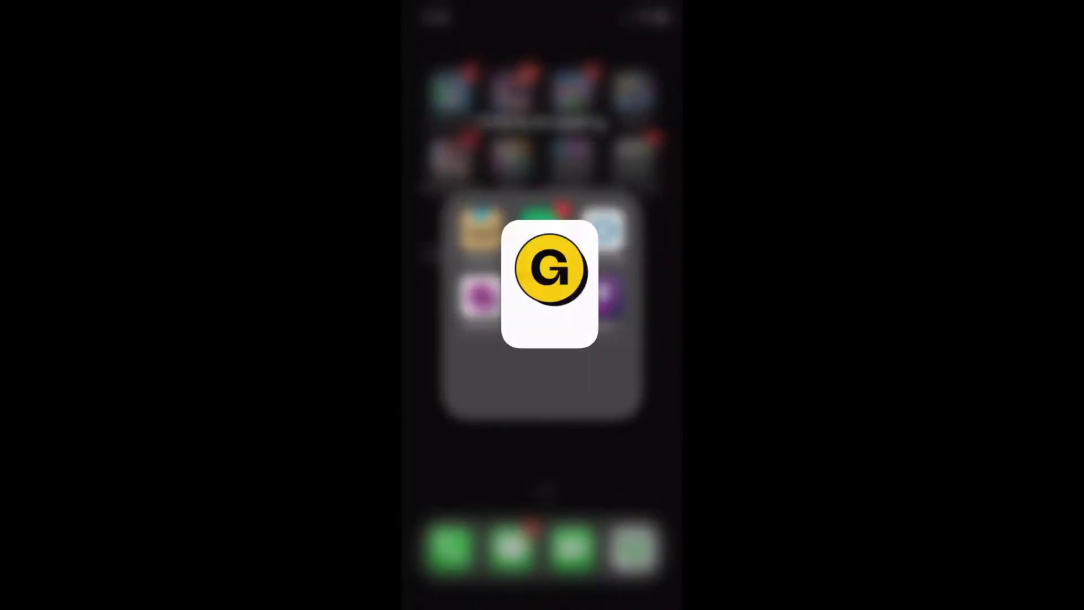
click(474, 295)
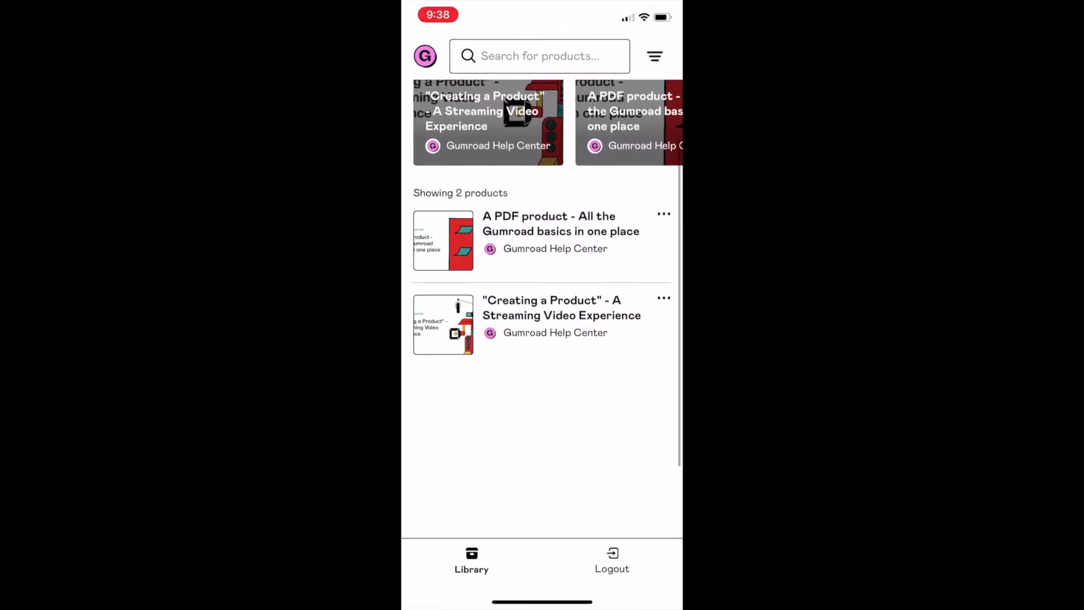
scroll(542, 271, up, 3)
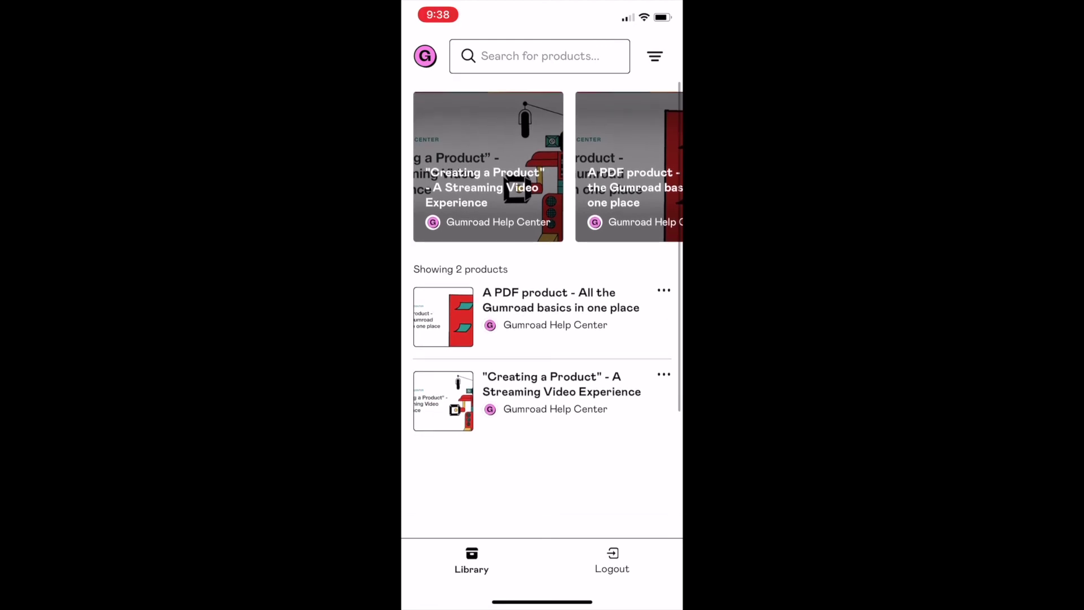
scroll(542, 225, up, 2)
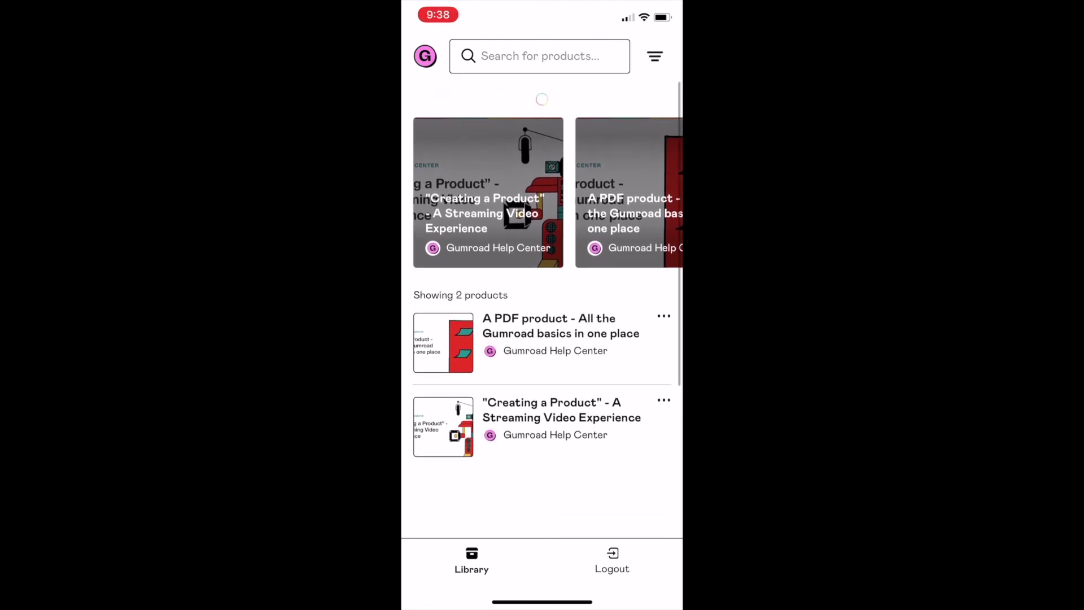
scroll(545, 167, right, 3)
scroll(542, 167, left, 2)
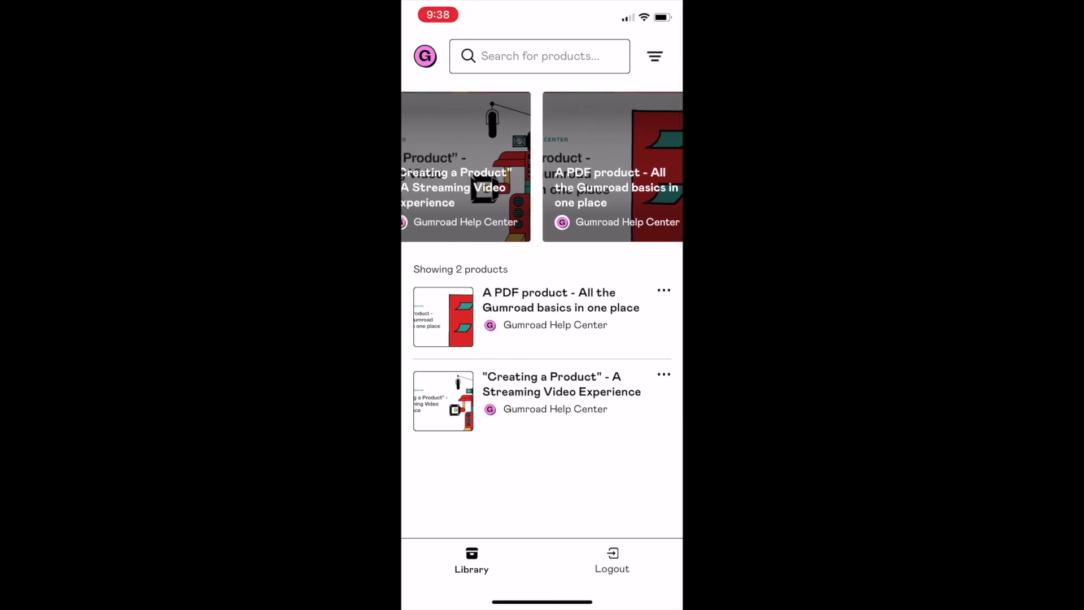
scroll(542, 167, left, 2)
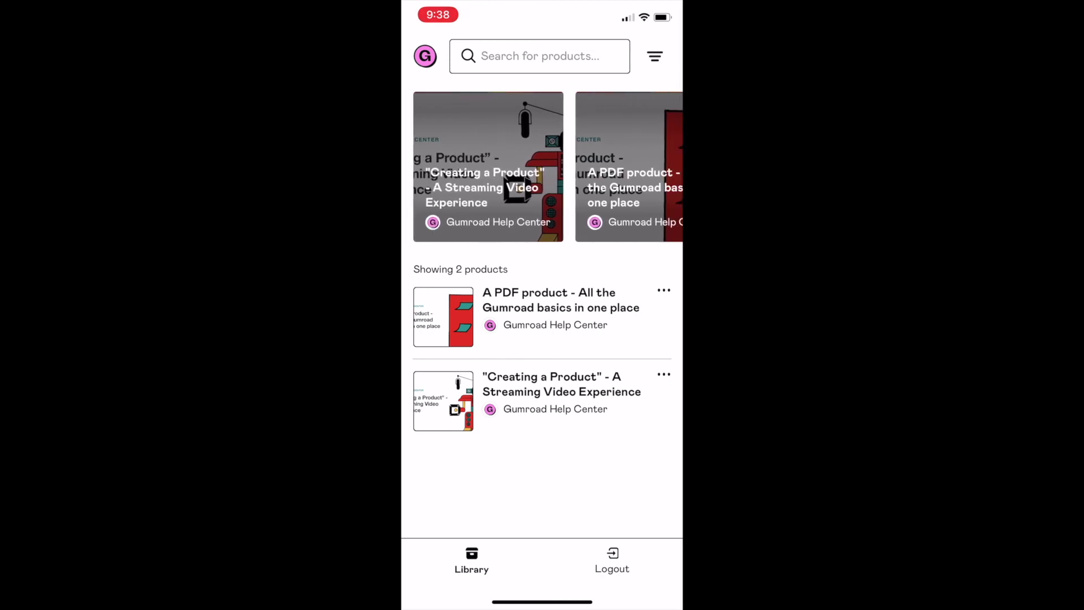
Step: Preview the files of the A PDF product and the Creating a Product video
click(561, 308)
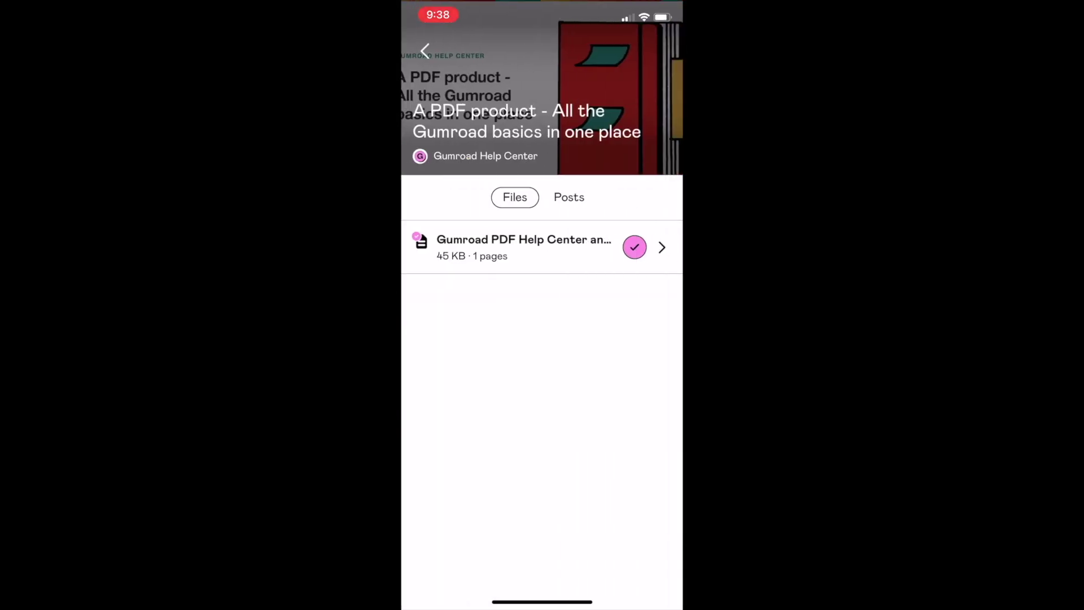
click(424, 50)
click(561, 387)
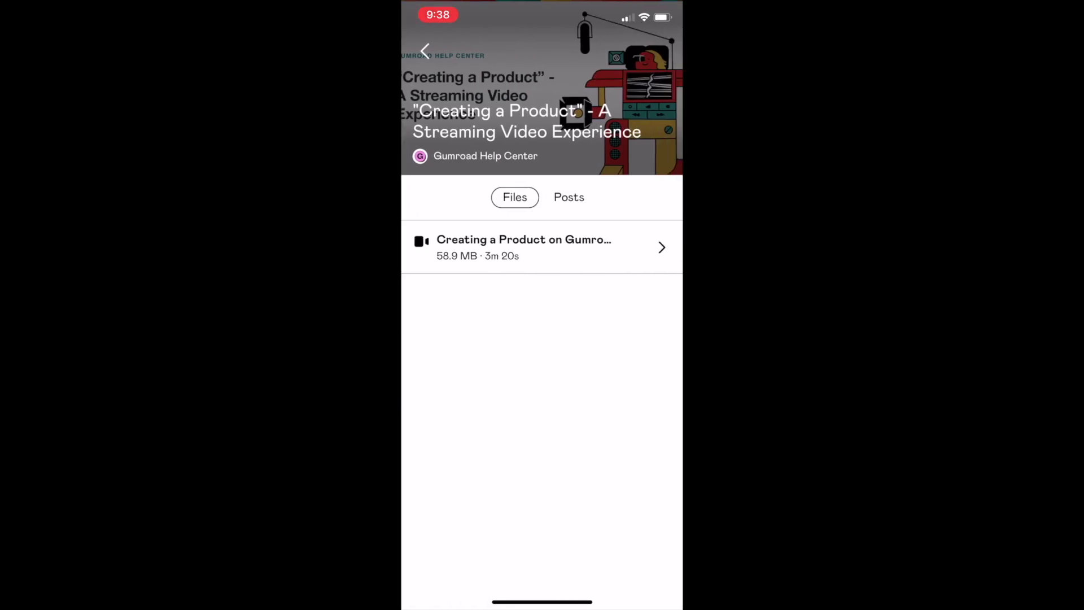
click(425, 51)
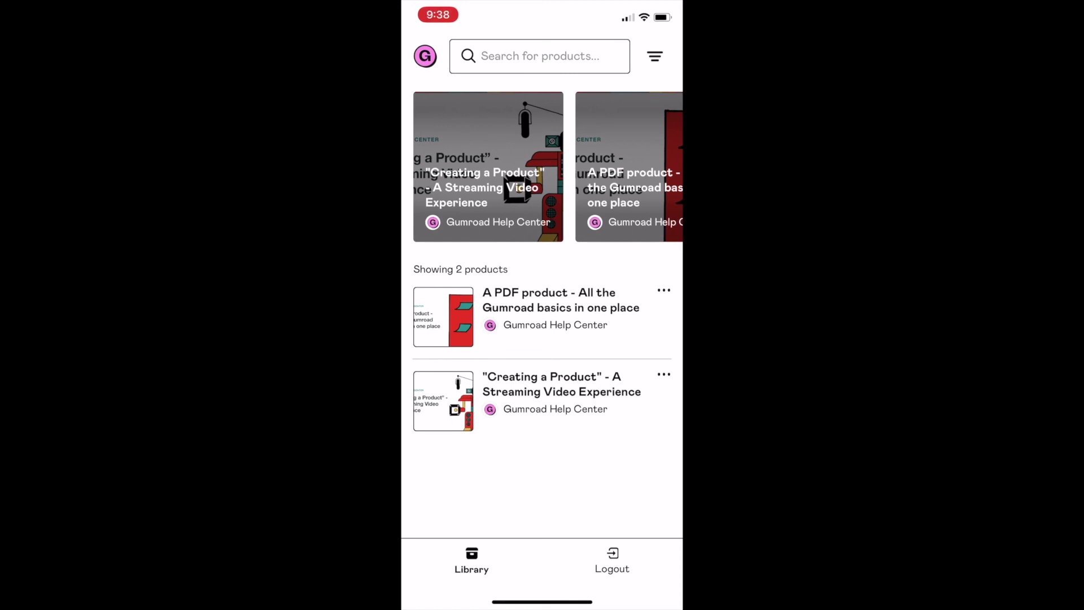
Step: Open 'Gumroad PDF Help Center and Creatorpedia.pdf' from the A PDF product in the reader
click(562, 391)
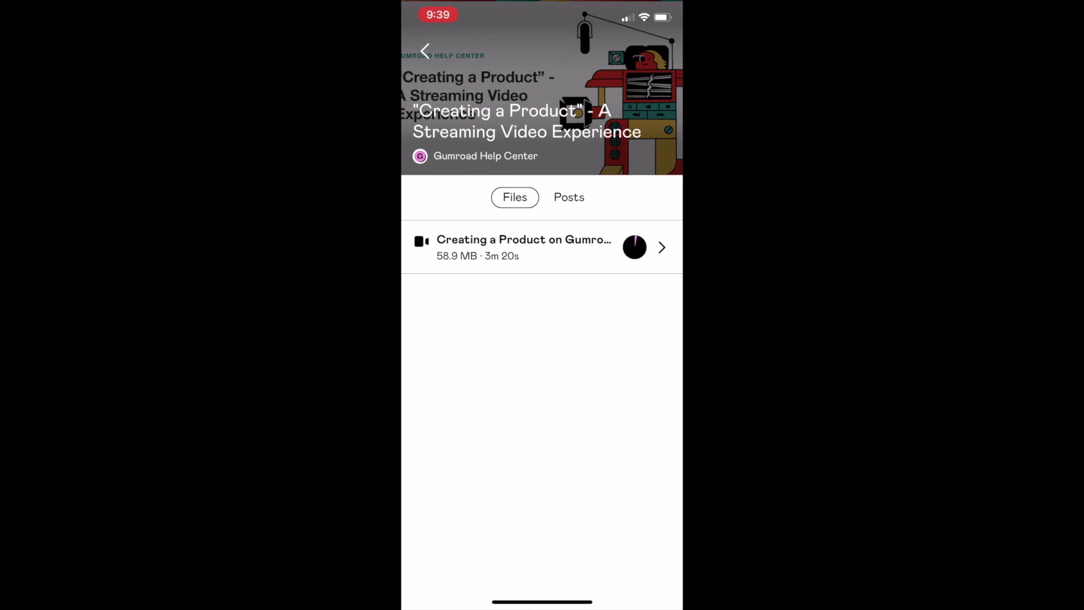
key(Escape)
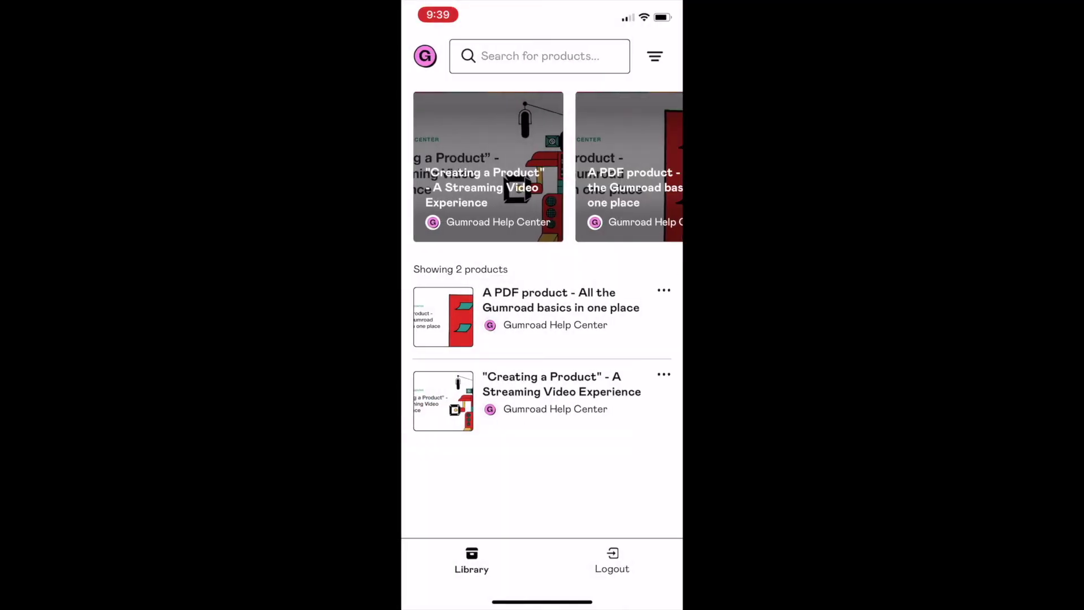
click(561, 307)
click(533, 242)
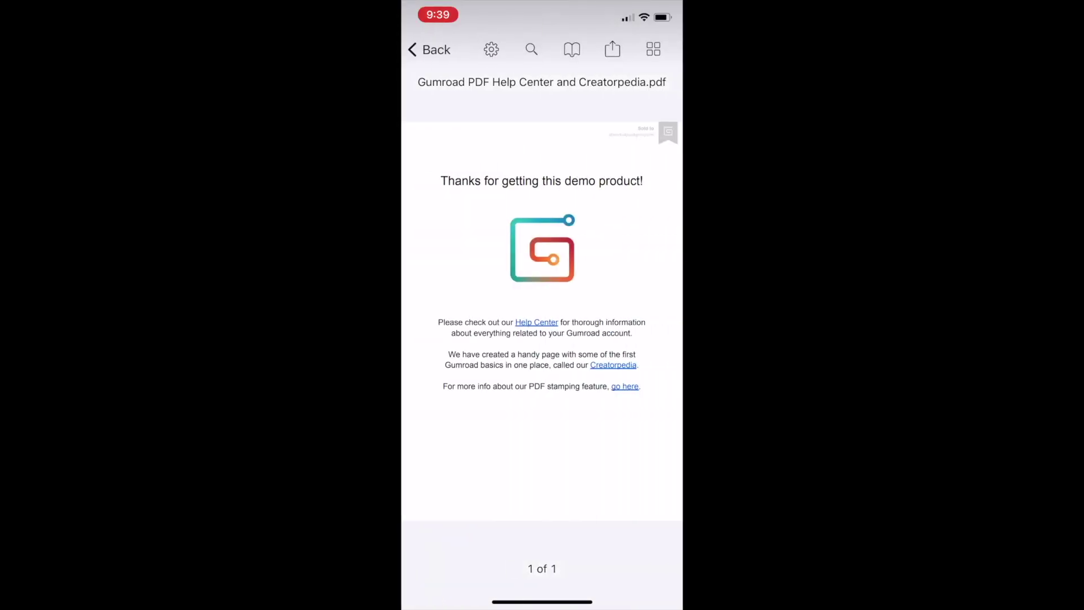